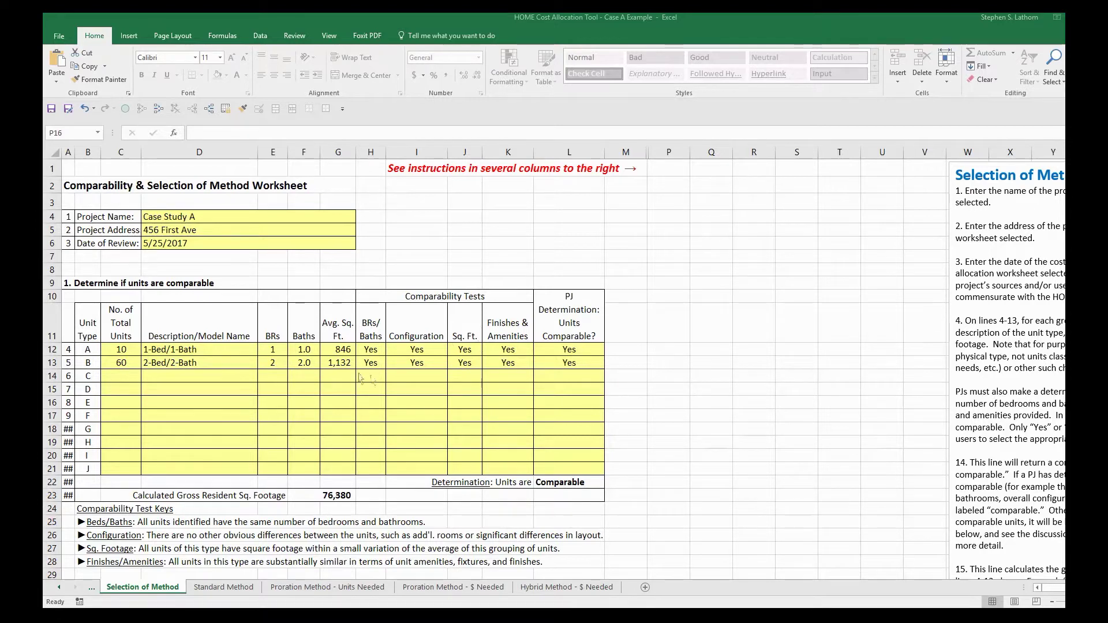
Set the starting point in section 2 to "Proposed Unit Designations-Determine Cost of Units" and review the available cost allocation methods.
{"action": "scroll", "coordinate": [618, 361], "scroll_direction": "down", "scroll_amount": 5}
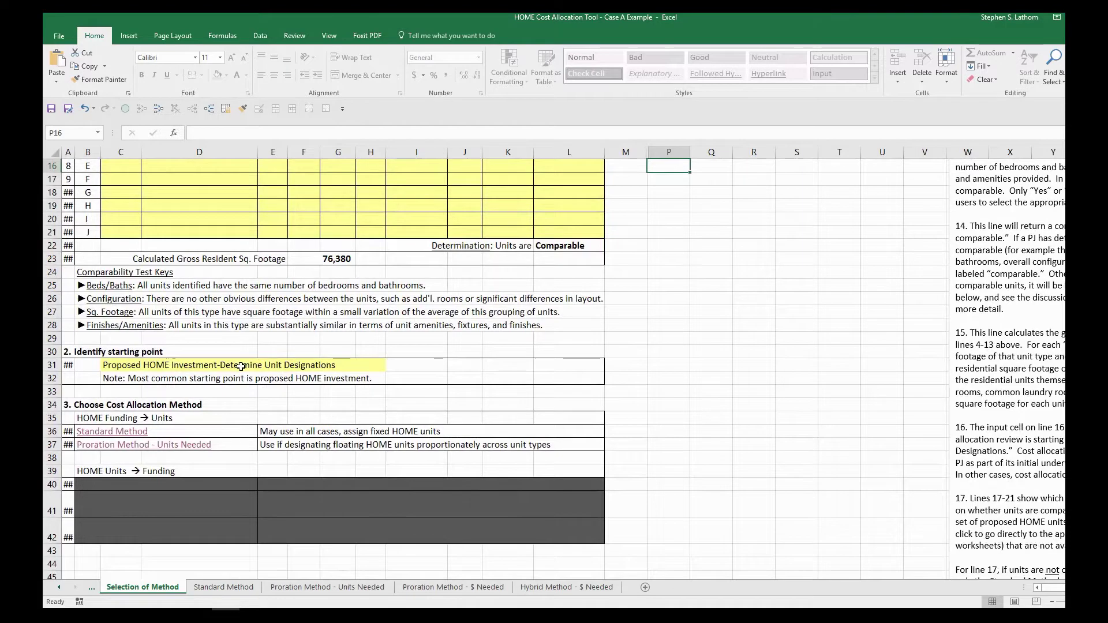
{"action": "left_click", "coordinate": [241, 366]}
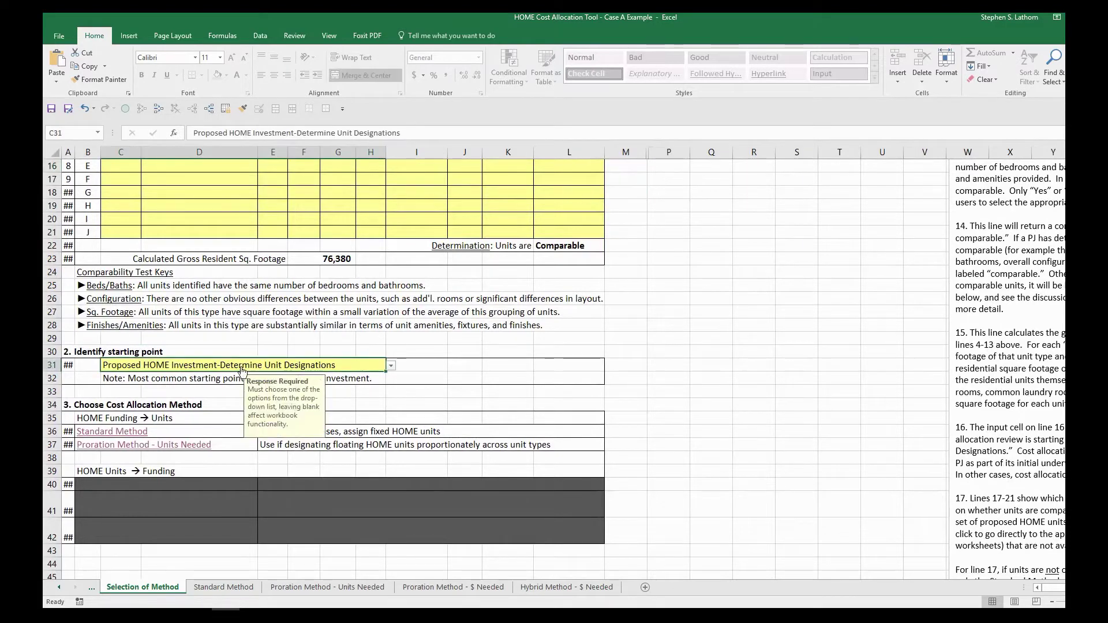
{"action": "left_click", "coordinate": [392, 368]}
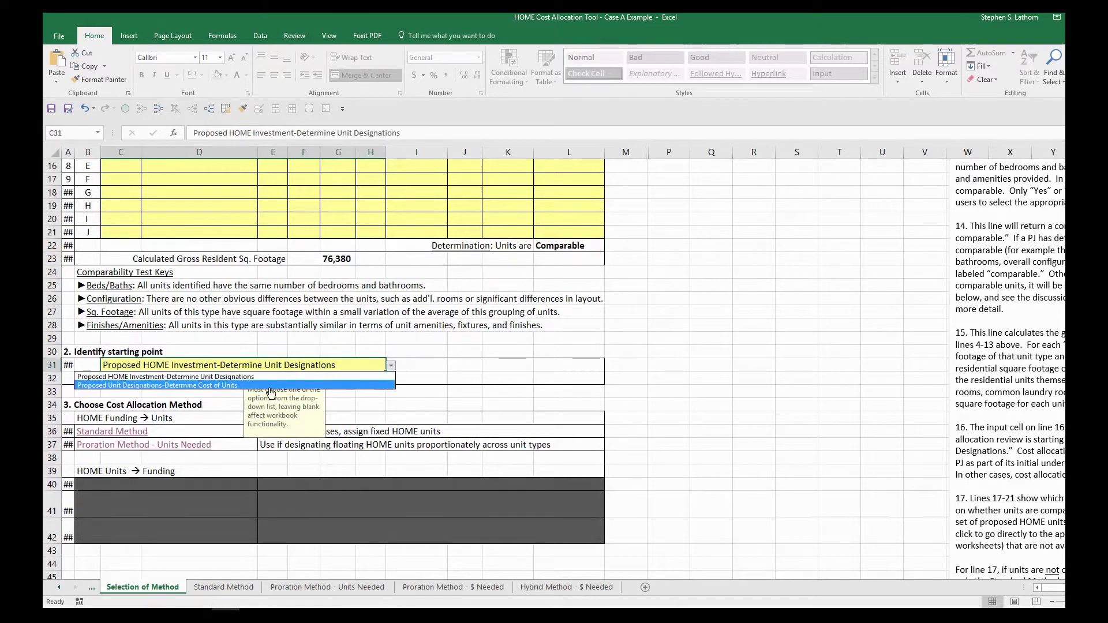
{"action": "left_click", "coordinate": [271, 385]}
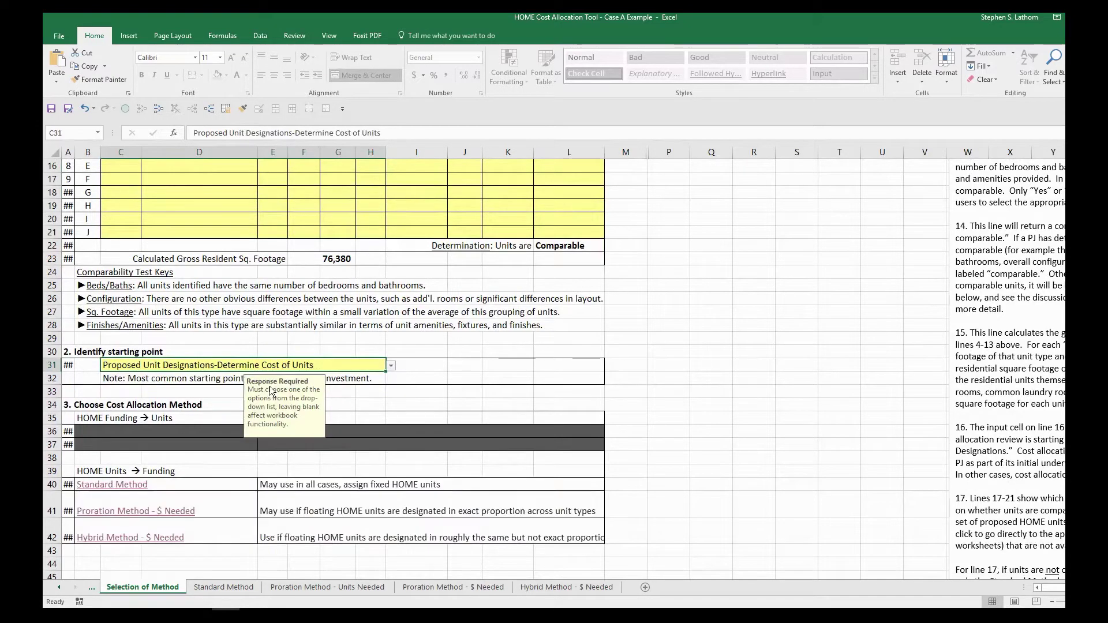
{"action": "left_click", "coordinate": [279, 330]}
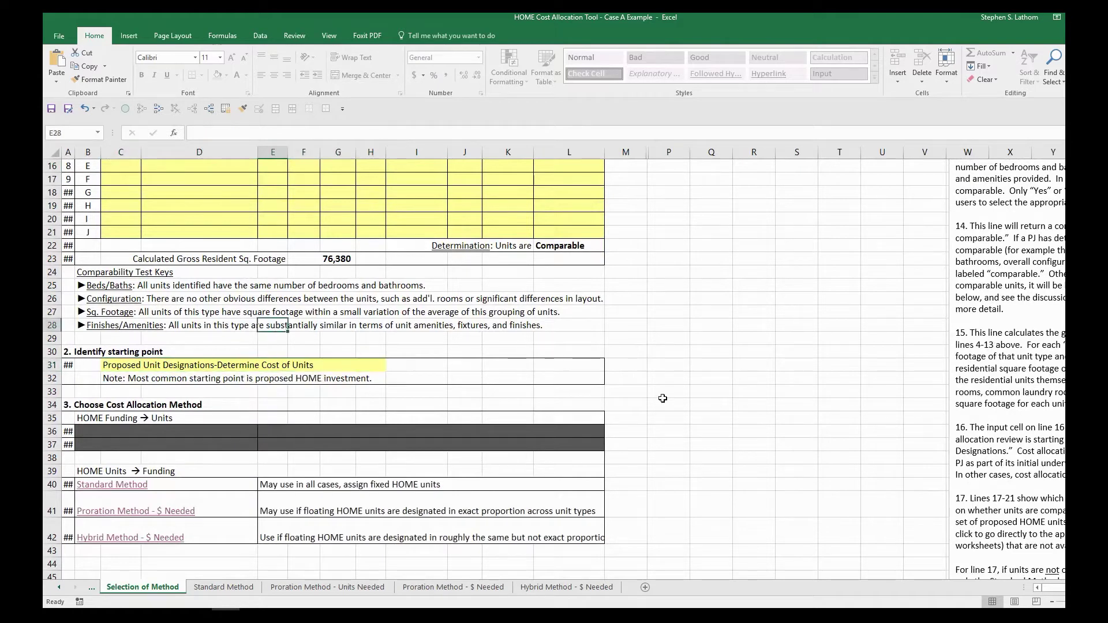
{"action": "left_click", "coordinate": [625, 480]}
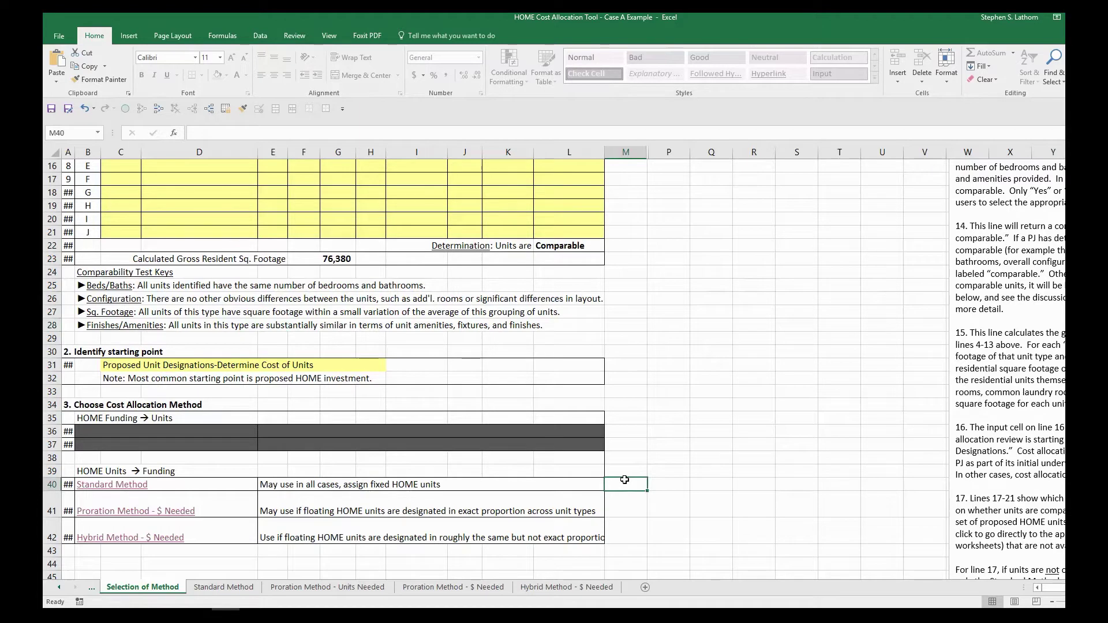
{"action": "scroll", "coordinate": [625, 479], "scroll_direction": "down", "scroll_amount": 1}
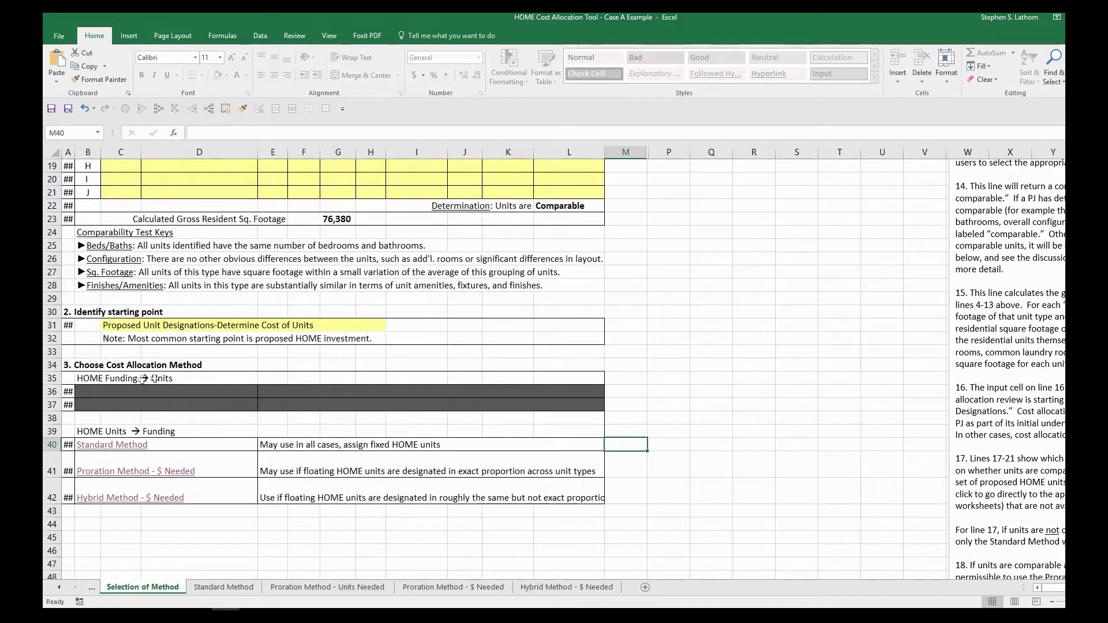
{"action": "scroll", "coordinate": [162, 379], "scroll_direction": "down", "scroll_amount": 2}
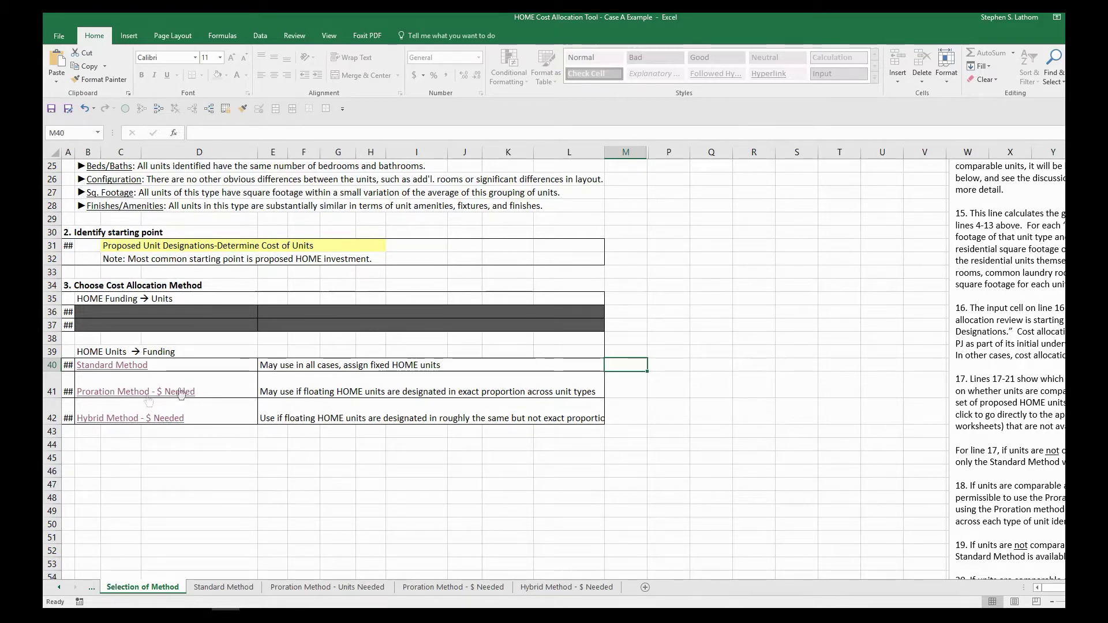
On the Proration Method - $ Needed worksheet, clear the # of HOME Units for both unit types and review the carried-over project data.
{"action": "left_click", "coordinate": [434, 585]}
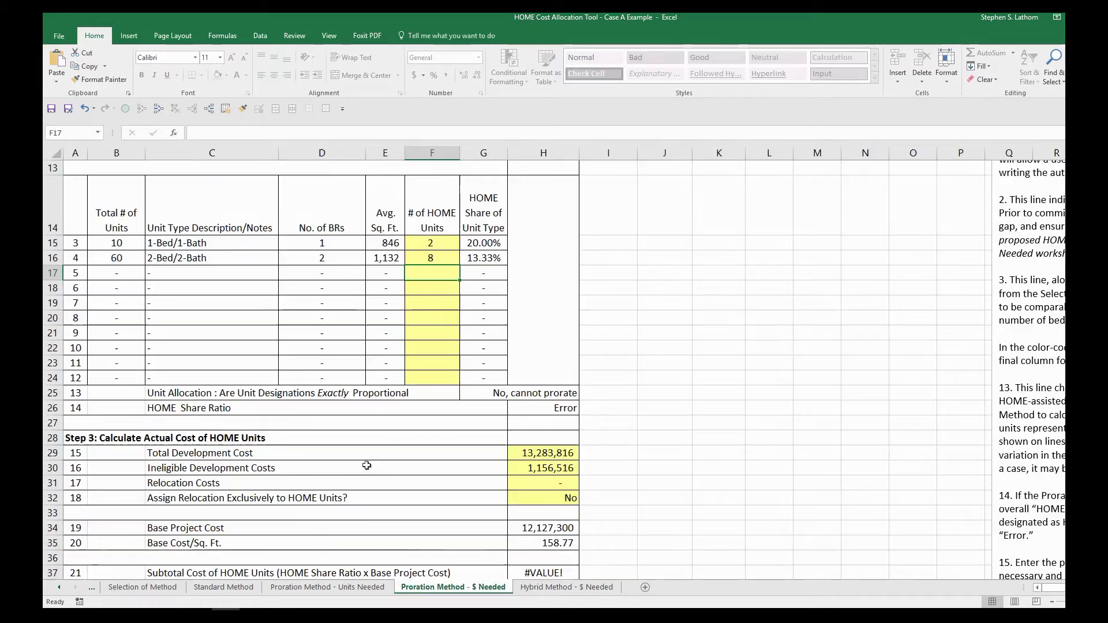
{"action": "left_click_drag", "start_coordinate": [436, 242], "coordinate": [436, 254]}
{"action": "key", "text": "Delete"}
{"action": "scroll", "coordinate": [439, 260], "scroll_direction": "up", "scroll_amount": 3}
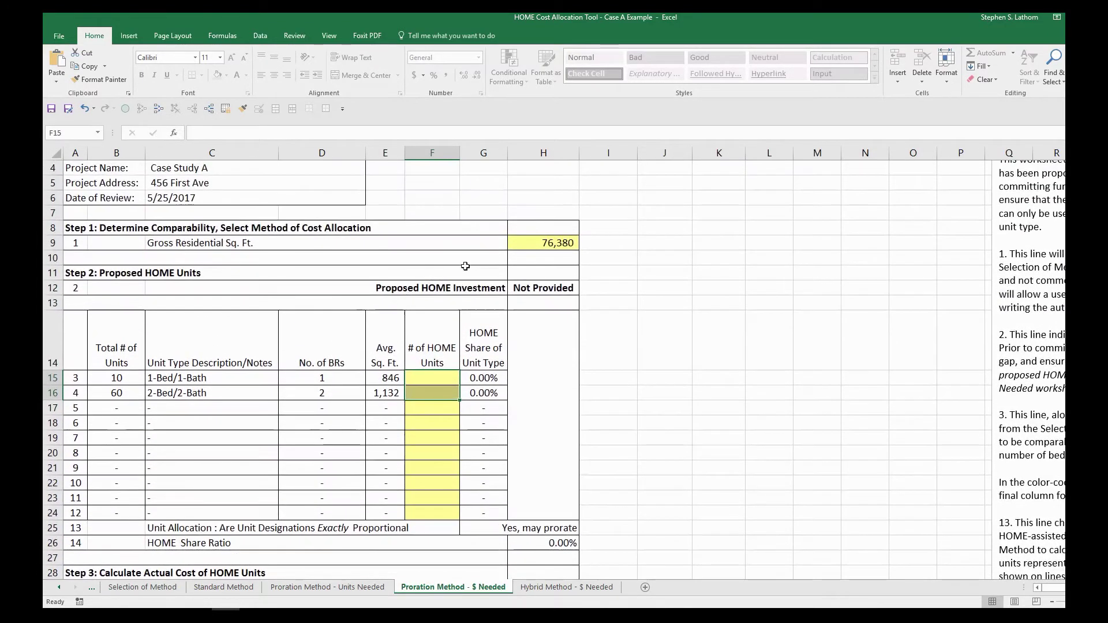
{"action": "left_click", "coordinate": [556, 243]}
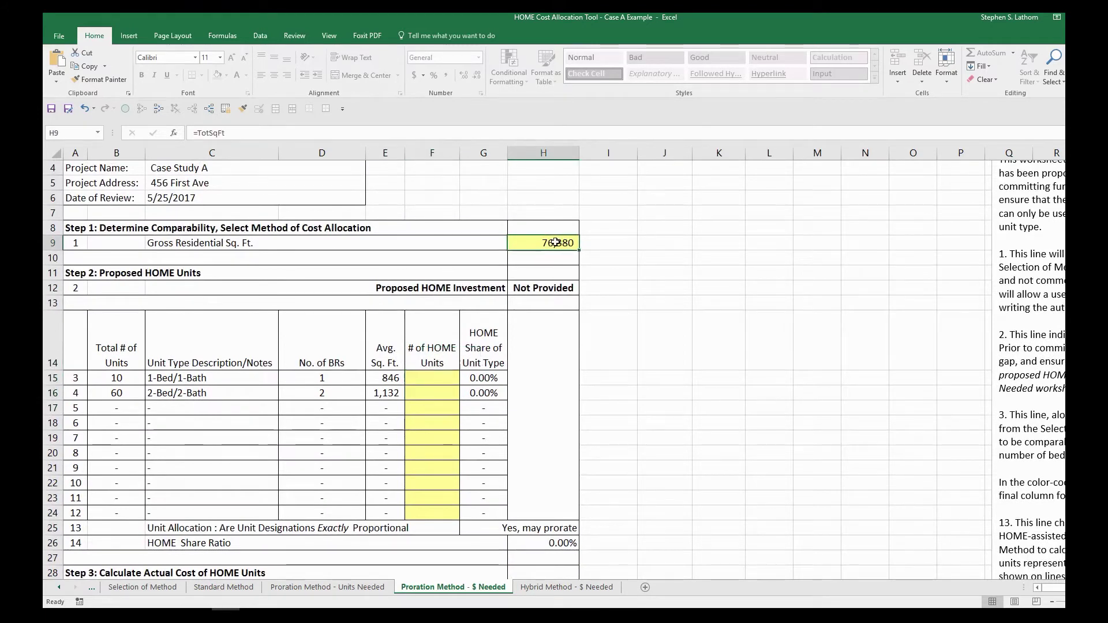
{"action": "left_click_drag", "start_coordinate": [141, 379], "coordinate": [370, 394]}
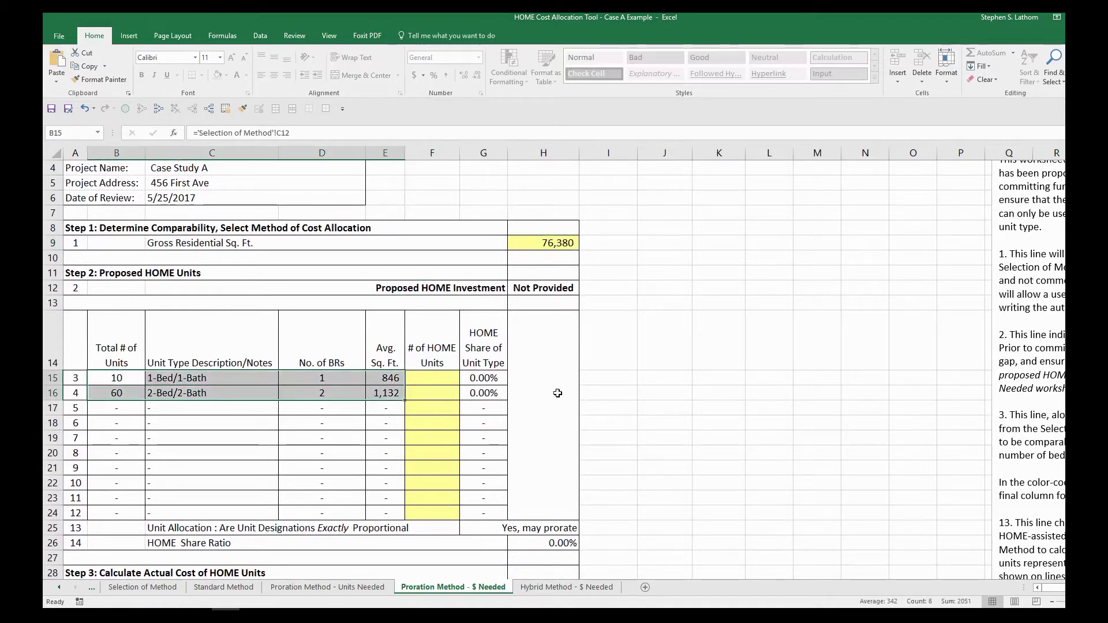
Enter 2 HOME units for the 1-Bed/1-Bath type and 8 for the 2-Bed/2-Bath type.
{"action": "scroll", "coordinate": [558, 391], "scroll_direction": "down", "scroll_amount": 1}
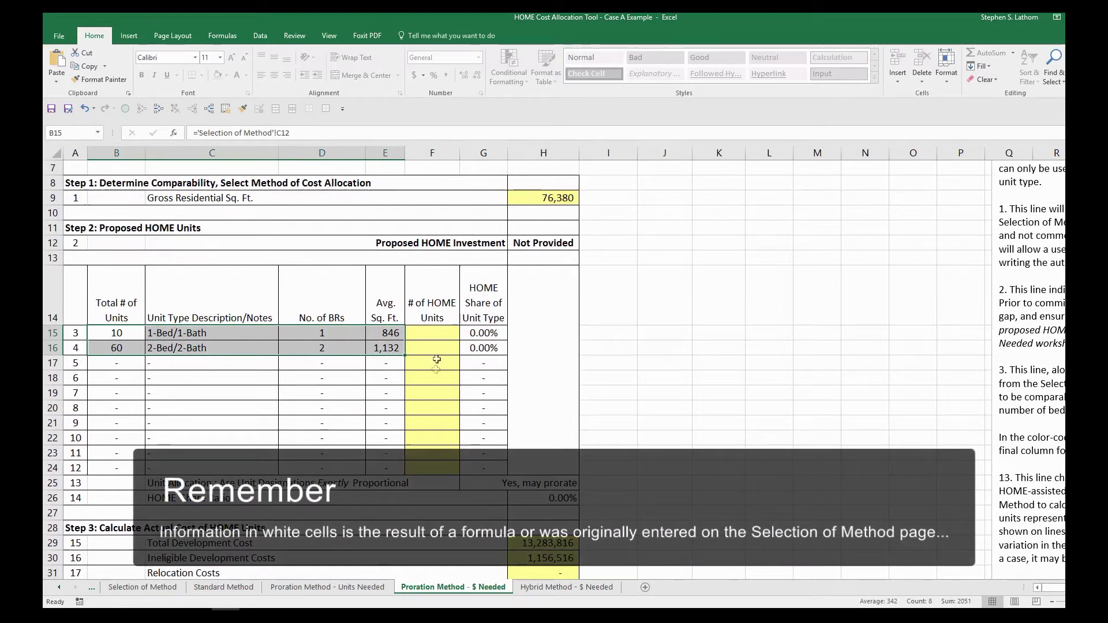
{"action": "left_click", "coordinate": [432, 335]}
{"action": "type", "text": "2"}
{"action": "key", "text": "Return"}
{"action": "type", "text": "8"}
{"action": "key", "text": "Return"}
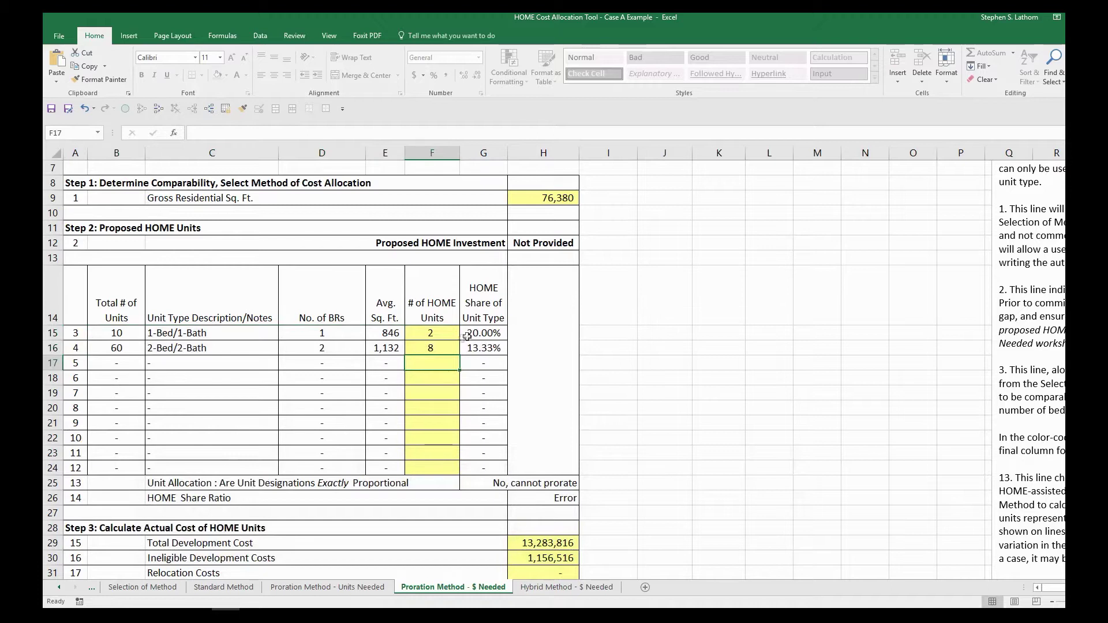
Examine the HOME share of each unit type and the test for exactly proportional unit designations.
{"action": "left_click_drag", "start_coordinate": [472, 335], "coordinate": [474, 341]}
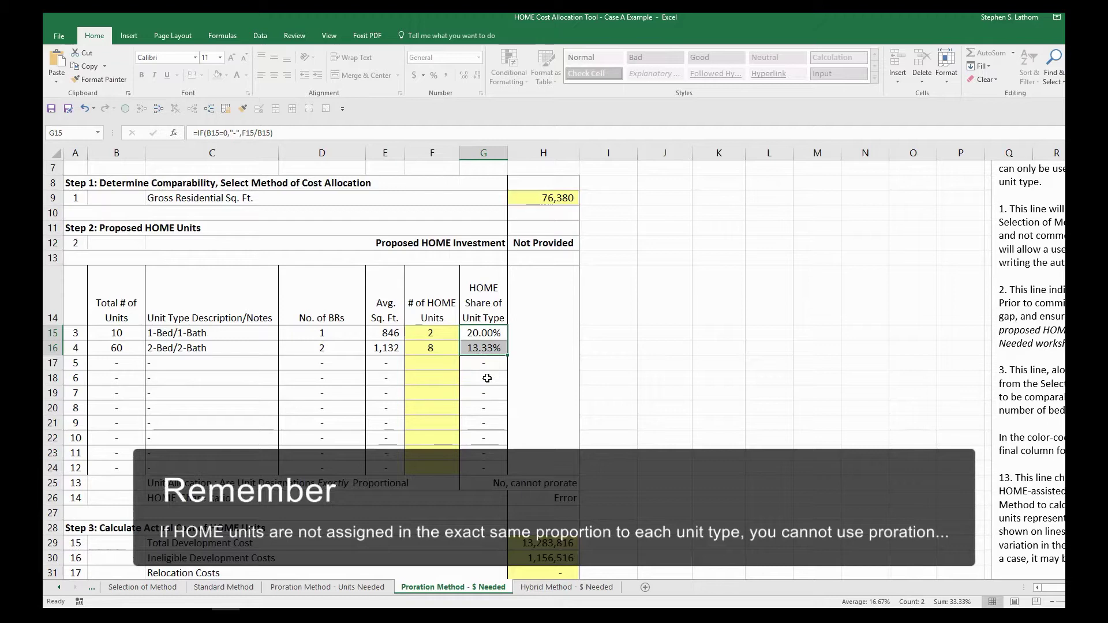
{"action": "left_click", "coordinate": [496, 335]}
{"action": "key", "text": "Down"}
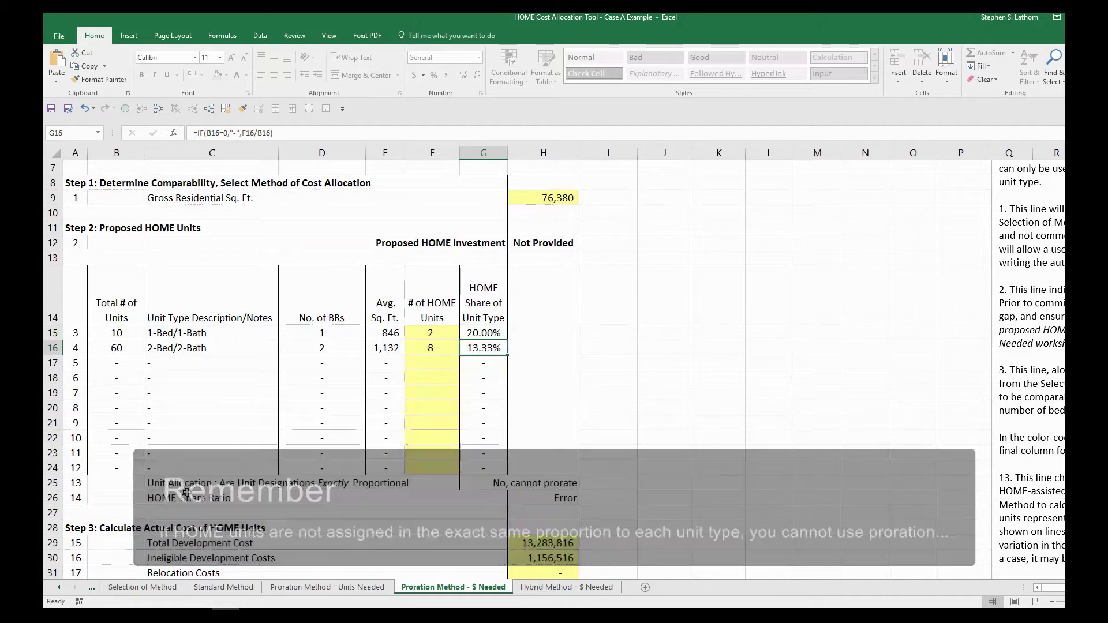
{"action": "left_click", "coordinate": [241, 480]}
{"action": "key", "text": "shift+Right"}
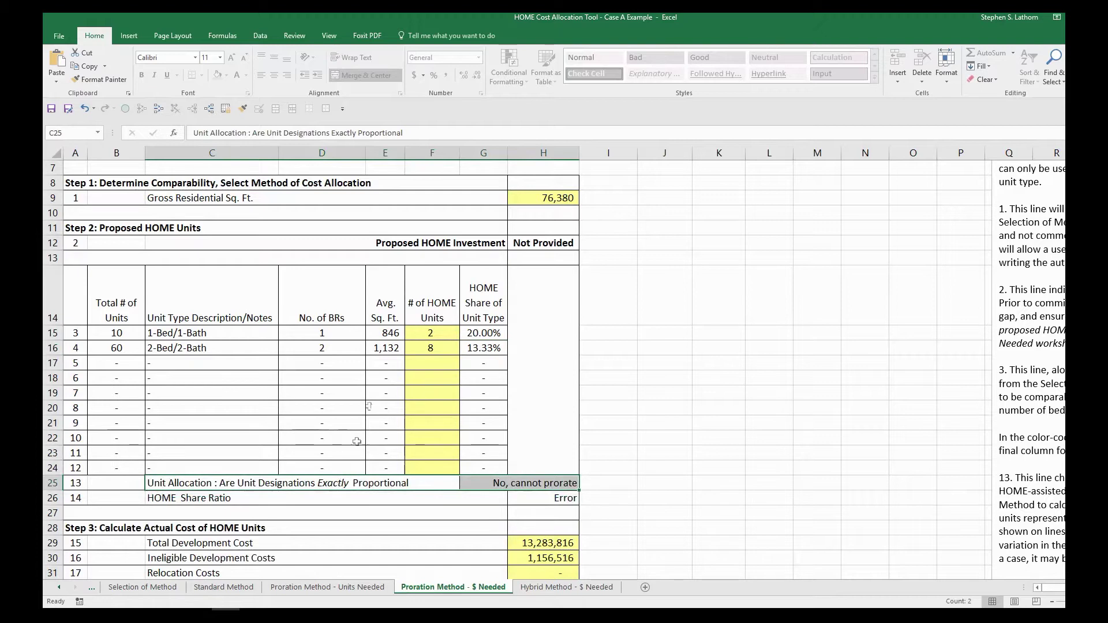
Try a proration split of 1 HOME unit for 1-Bed/1-Bath and 9 for 2-Bed/2-Bath.
{"action": "left_click", "coordinate": [428, 335]}
{"action": "type", "text": "1"}
{"action": "key", "text": "Return"}
{"action": "type", "text": "9"}
{"action": "key", "text": "Return"}
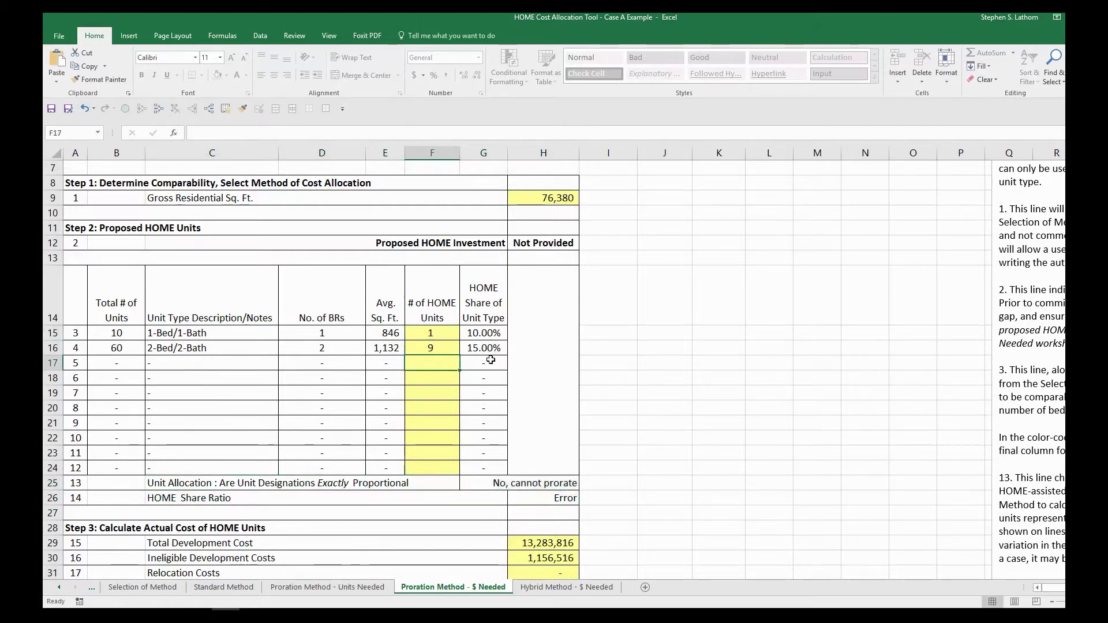
Set the proration HOME units to 3 for 1-Bed/1-Bath and 7 for 2-Bed/2-Bath, and check the resulting shares.
{"action": "left_click", "coordinate": [435, 336]}
{"action": "type", "text": "3"}
{"action": "key", "text": "Return"}
{"action": "type", "text": "7"}
{"action": "key", "text": "Return"}
{"action": "left_click", "coordinate": [477, 349]}
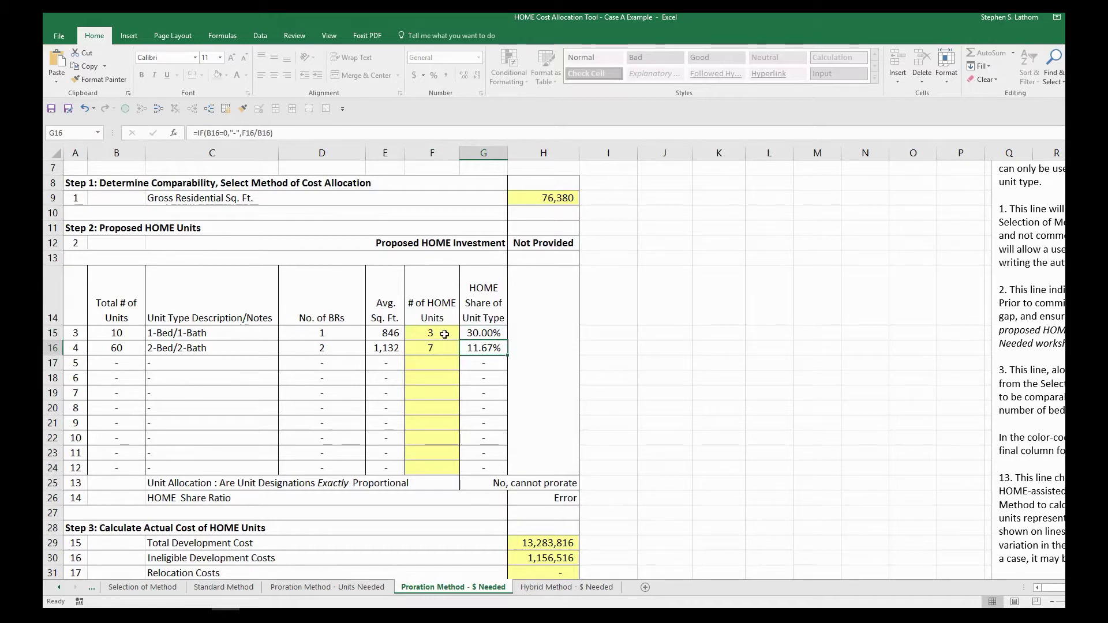
{"action": "left_click_drag", "start_coordinate": [445, 349], "coordinate": [446, 336]}
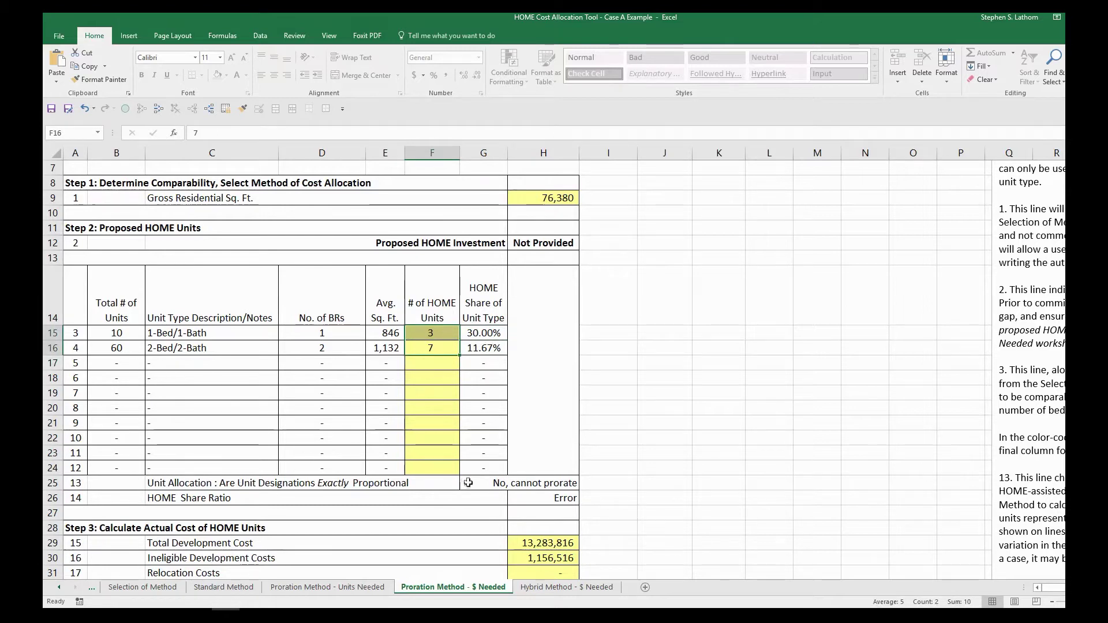
Open the Hybrid Method - $ Needed worksheet and review its project information, square footage, unit mix and proposed HOME investment.
{"action": "left_click", "coordinate": [542, 587]}
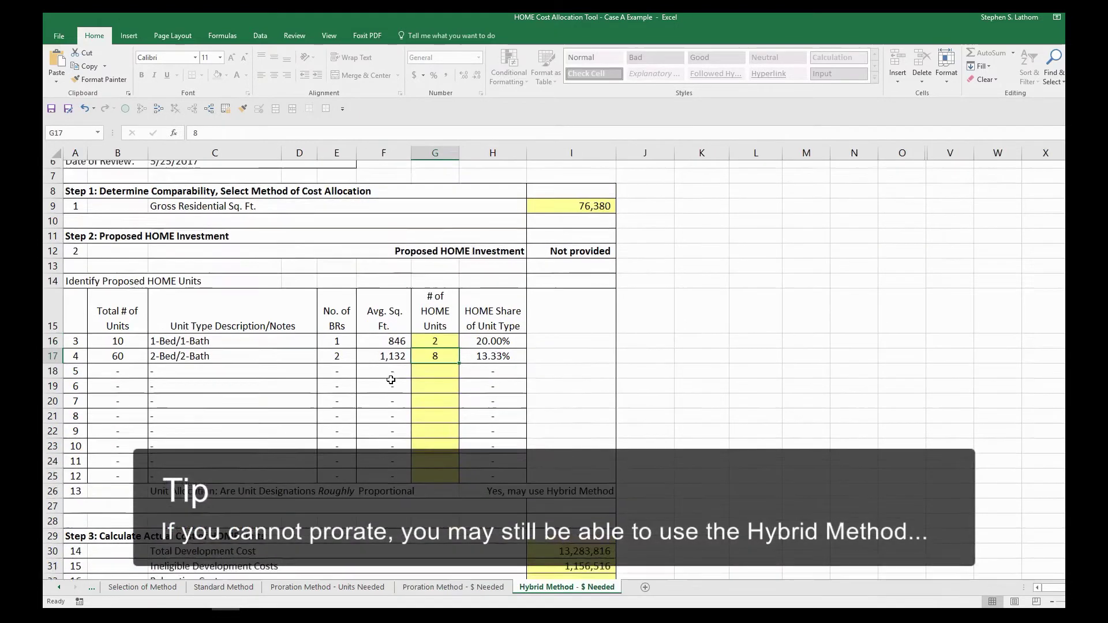
{"action": "scroll", "coordinate": [391, 379], "scroll_direction": "up", "scroll_amount": 2}
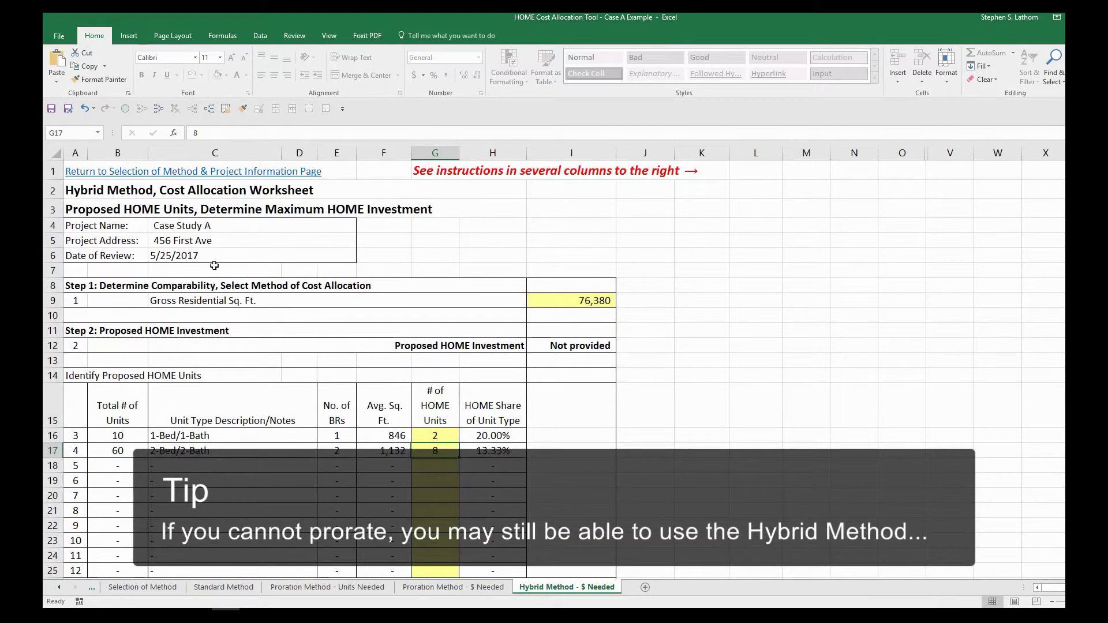
{"action": "left_click_drag", "start_coordinate": [173, 228], "coordinate": [173, 254]}
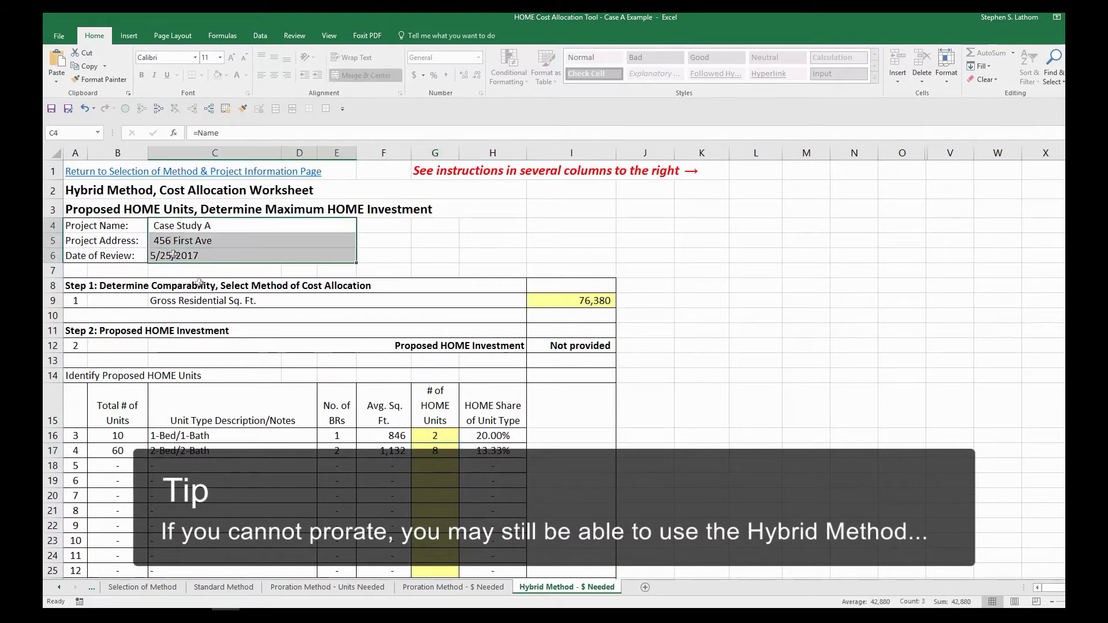
{"action": "left_click", "coordinate": [551, 311]}
{"action": "left_click_drag", "start_coordinate": [112, 432], "coordinate": [373, 449]}
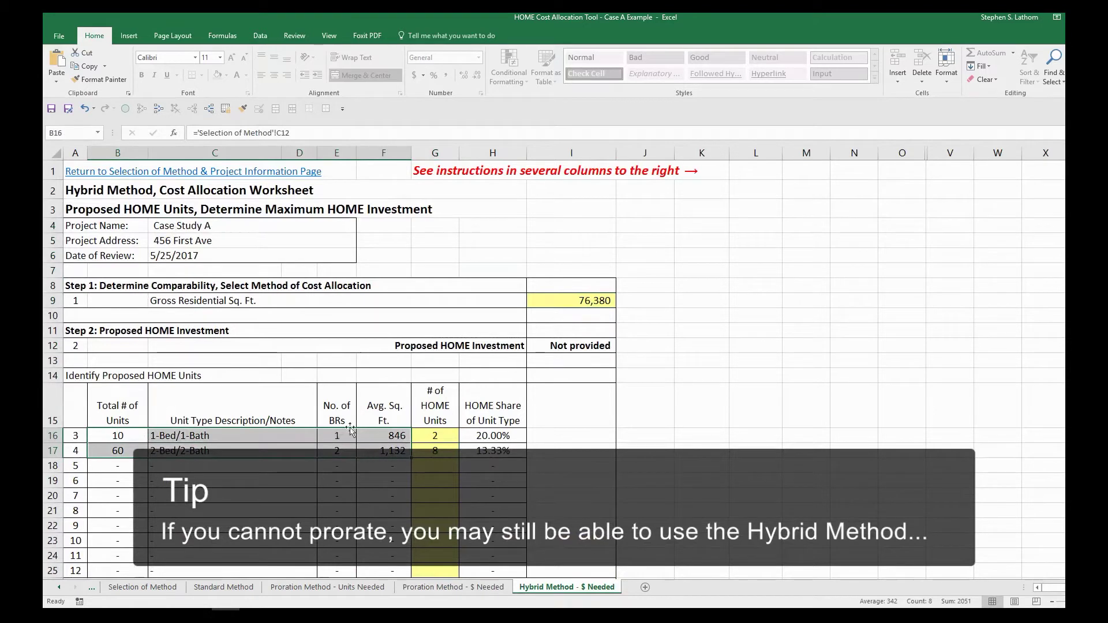
{"action": "left_click", "coordinate": [559, 345]}
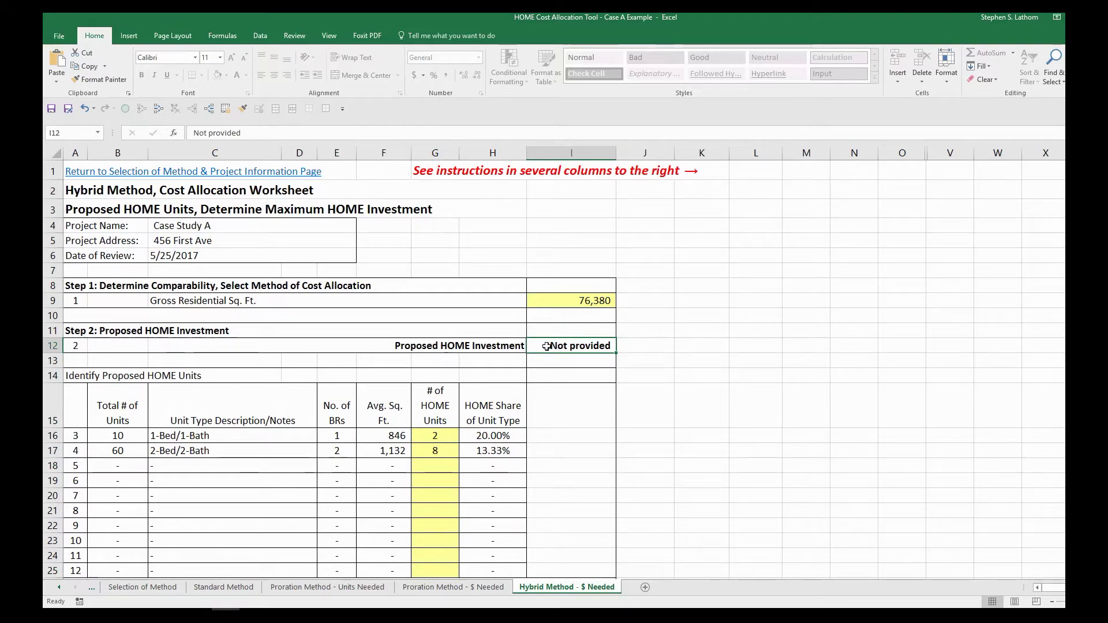
Clear the hybrid worksheet's # of HOME Units and enter 2 for 1-Bed/1-Bath and 8 for 2-Bed/2-Bath.
{"action": "scroll", "coordinate": [547, 347], "scroll_direction": "down", "scroll_amount": 3}
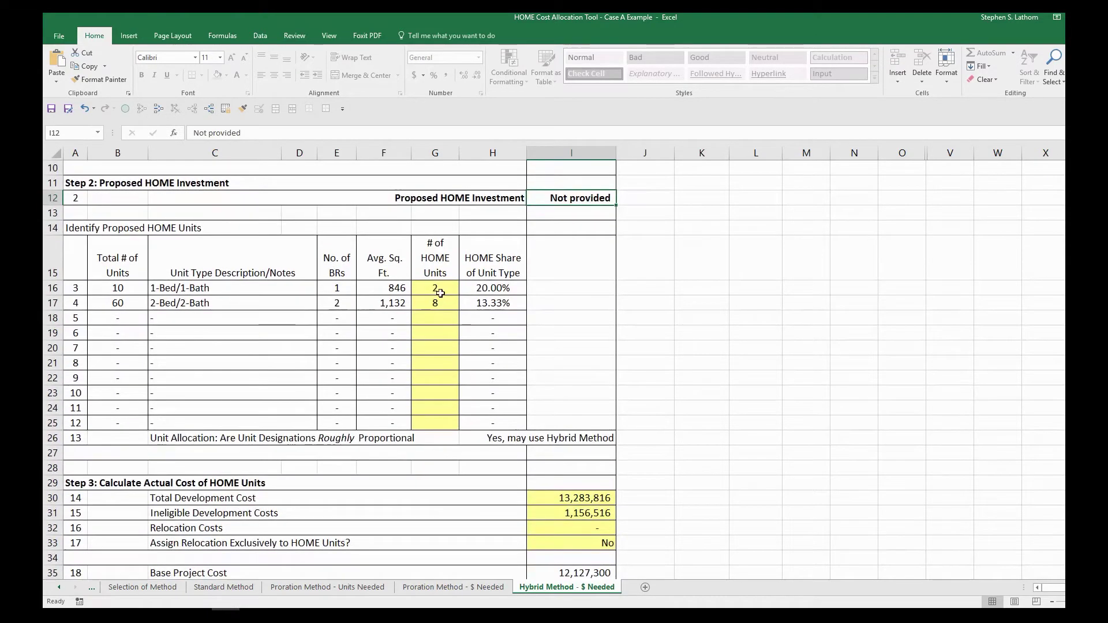
{"action": "left_click_drag", "start_coordinate": [436, 288], "coordinate": [443, 296]}
{"action": "key", "text": "Delete"}
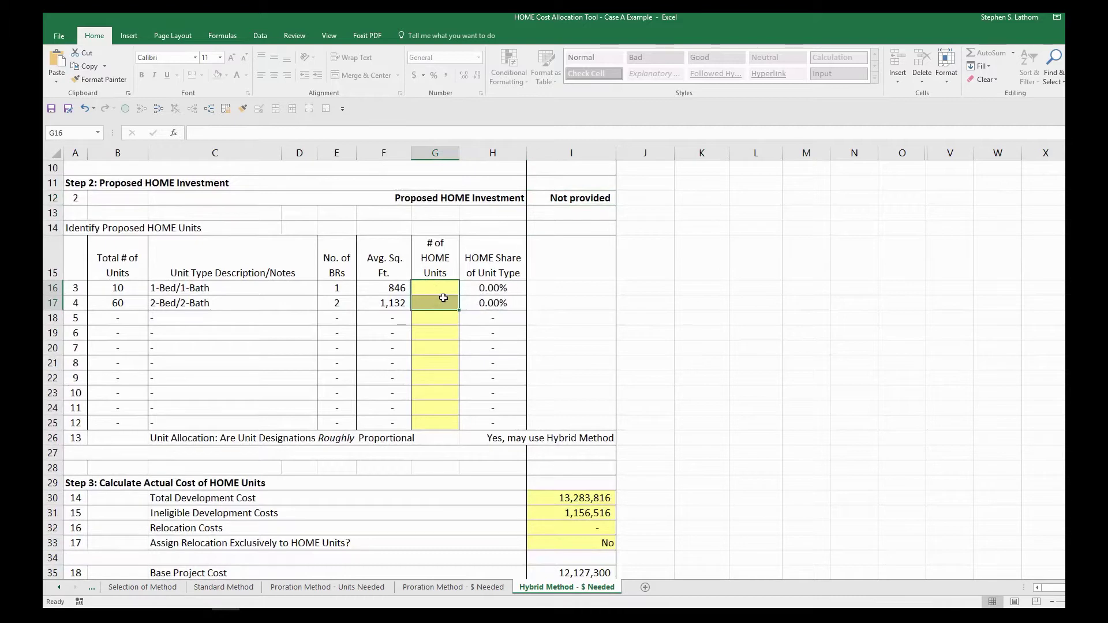
{"action": "scroll", "coordinate": [443, 298], "scroll_direction": "down", "scroll_amount": 1}
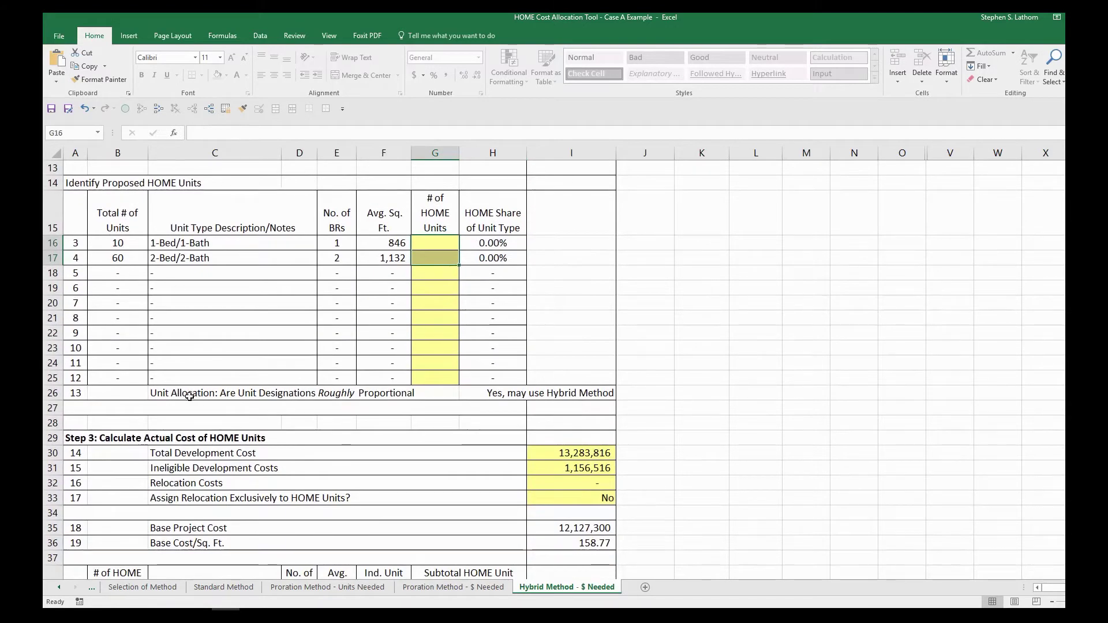
{"action": "left_click", "coordinate": [427, 247]}
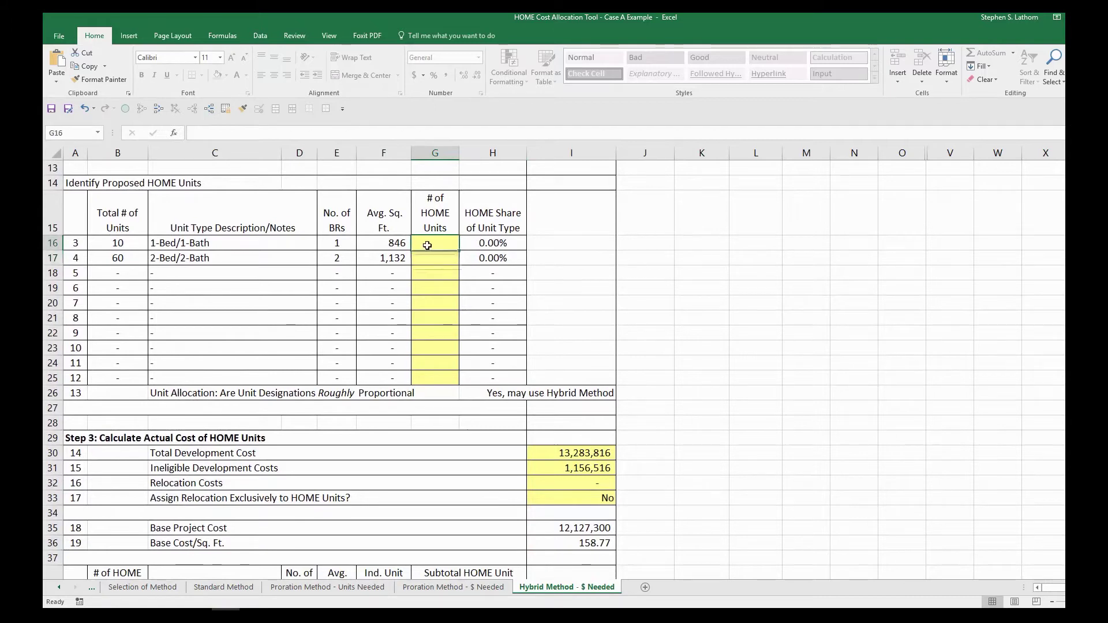
{"action": "type", "text": "2"}
{"action": "key", "text": "Return"}
{"action": "type", "text": "8"}
{"action": "key", "text": "Return"}
Examine the test for roughly proportional unit designations against the HOME units entered for each unit type.
{"action": "left_click_drag", "start_coordinate": [190, 395], "coordinate": [567, 396]}
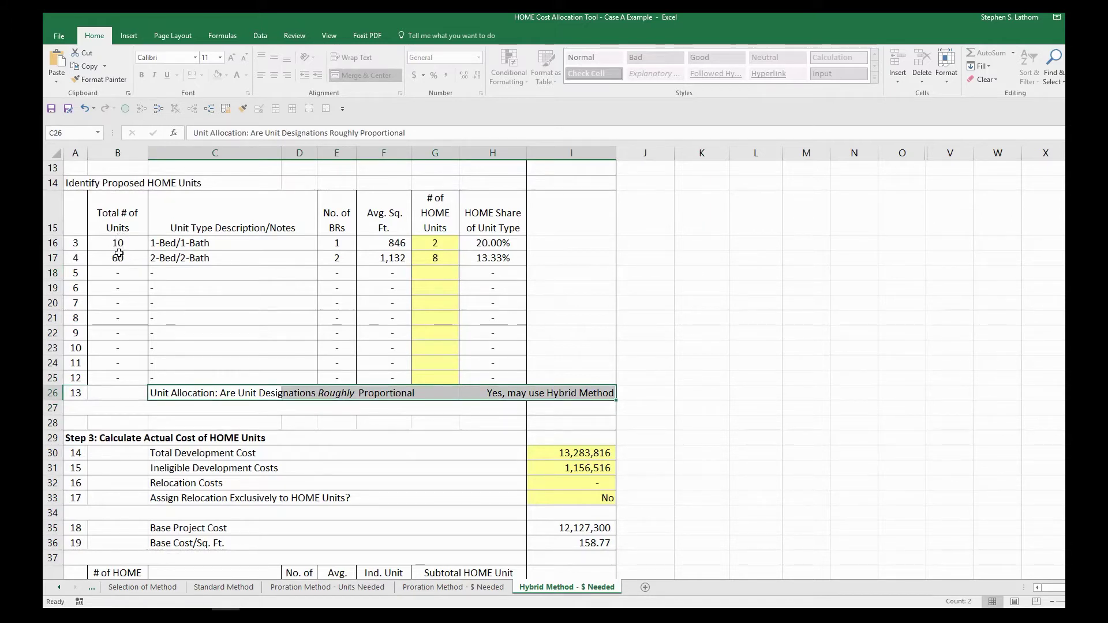
{"action": "left_click", "coordinate": [448, 247]}
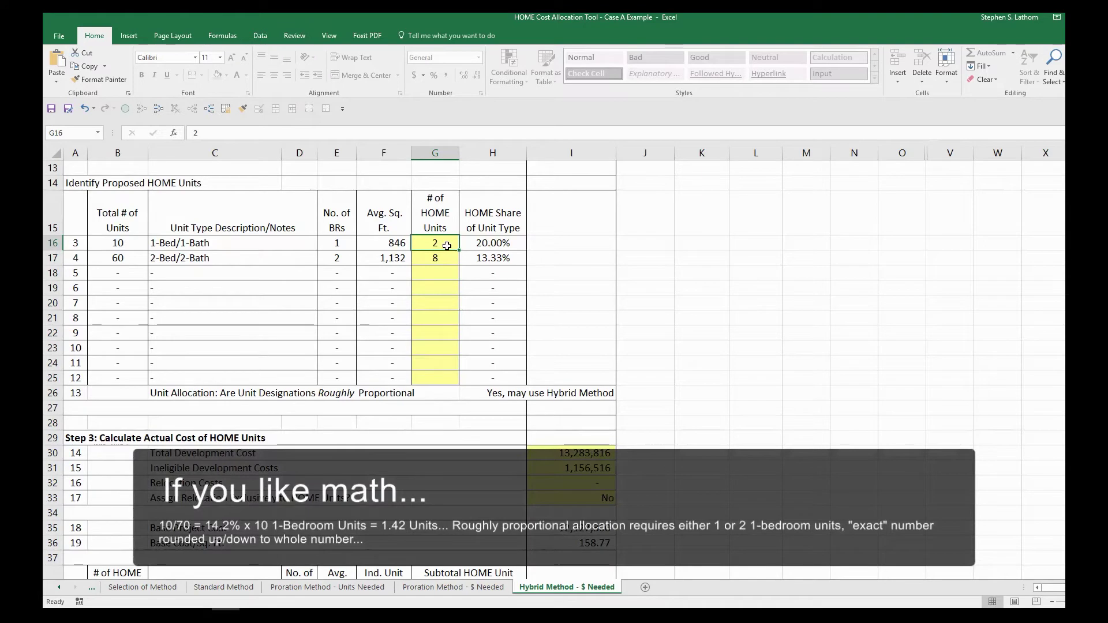
{"action": "left_click", "coordinate": [443, 258]}
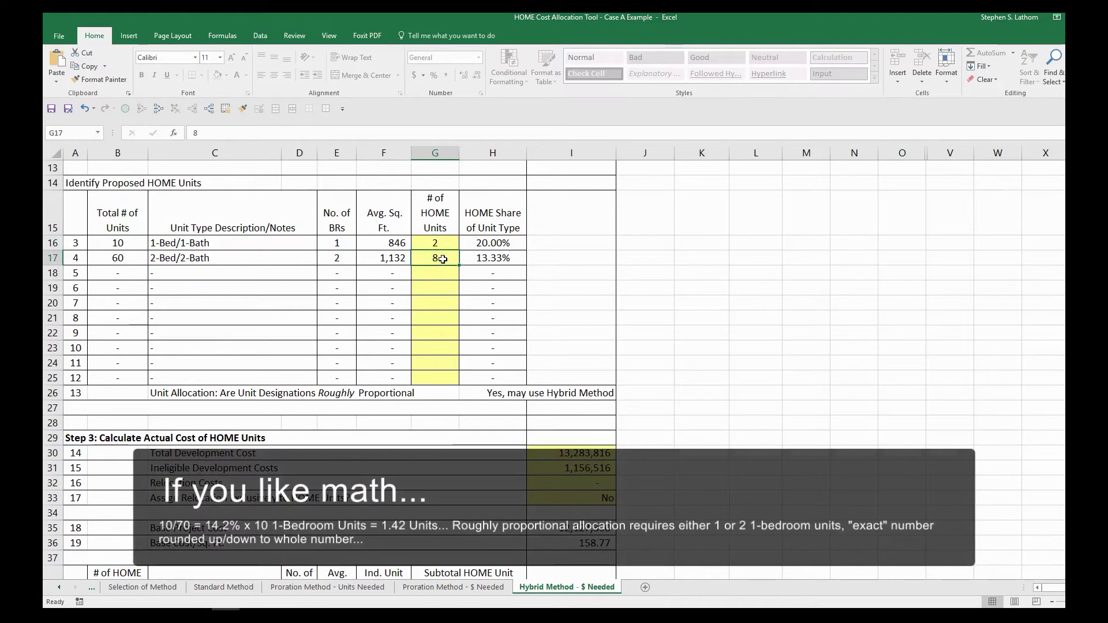
{"action": "left_click_drag", "start_coordinate": [181, 395], "coordinate": [523, 391]}
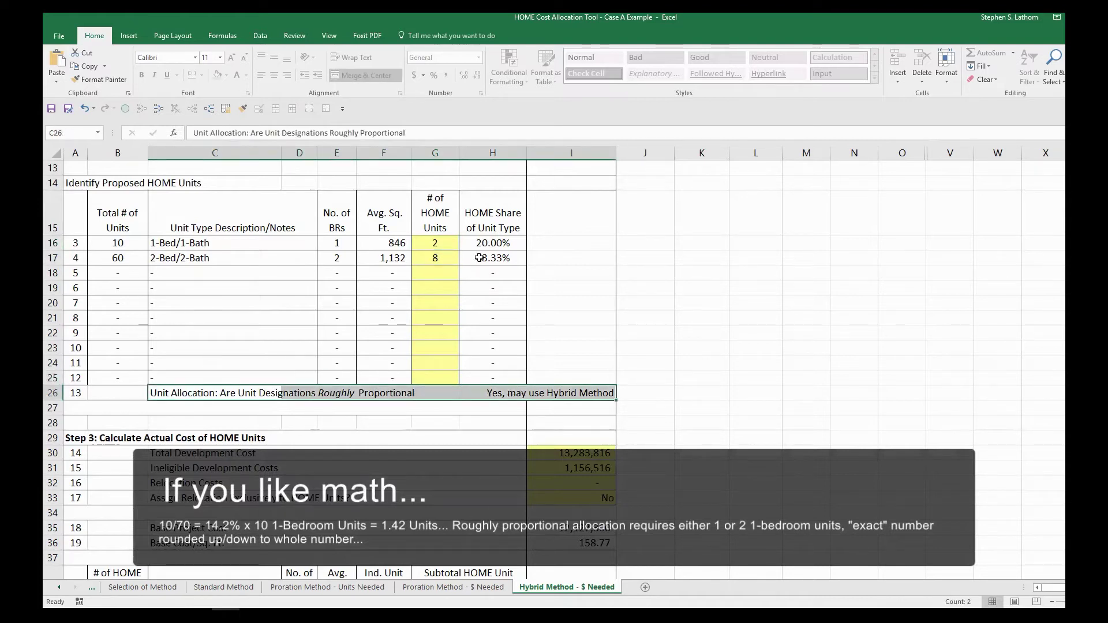
{"action": "left_click", "coordinate": [339, 393]}
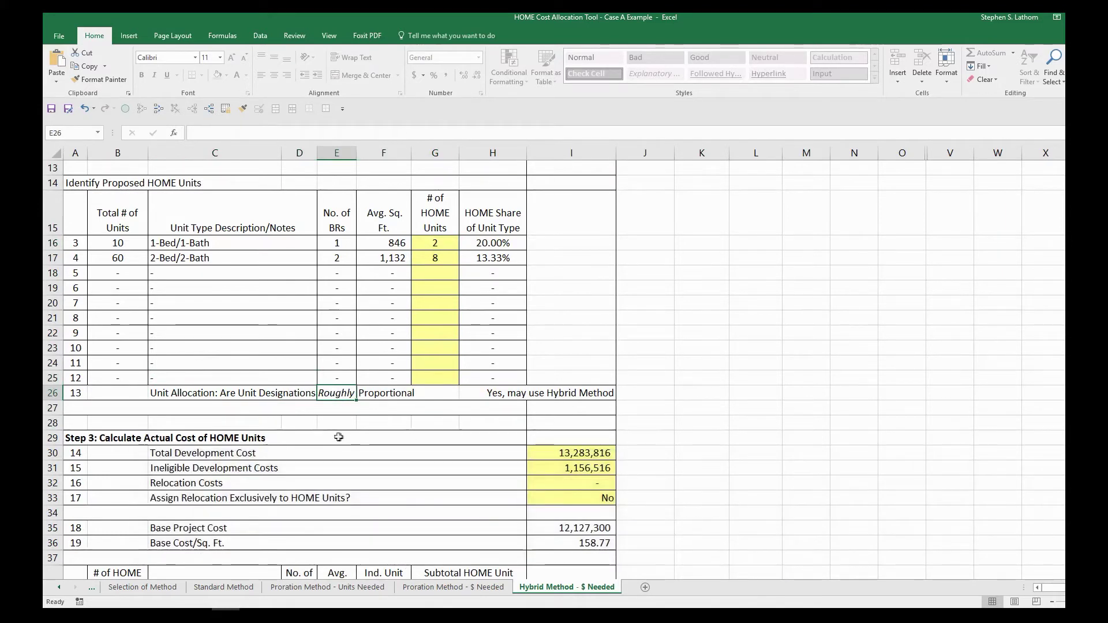
{"action": "scroll", "coordinate": [337, 434], "scroll_direction": "up", "scroll_amount": 3}
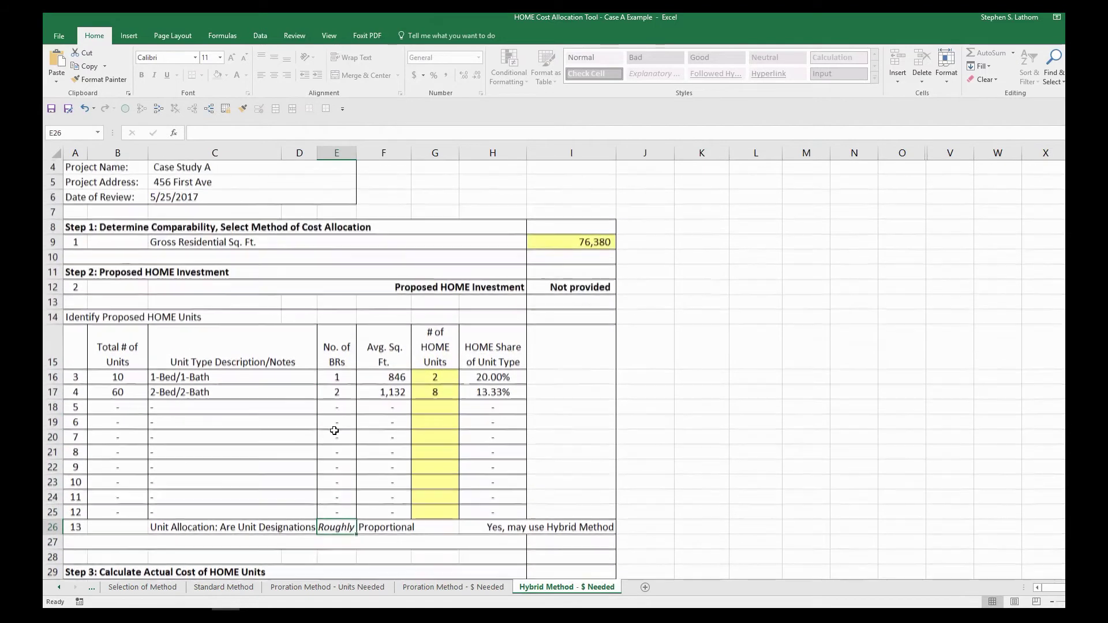
Compare the HOME units entered on the Proration Method - $ Needed worksheet with those on the Hybrid Method - $ Needed worksheet.
{"action": "left_click", "coordinate": [421, 586]}
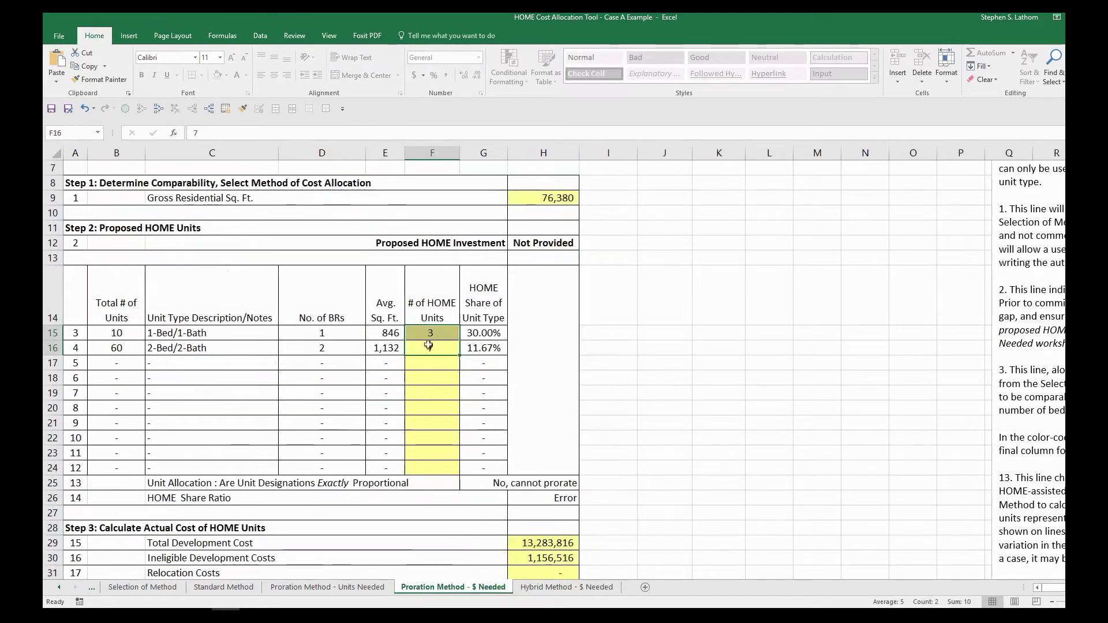
{"action": "left_click", "coordinate": [551, 587]}
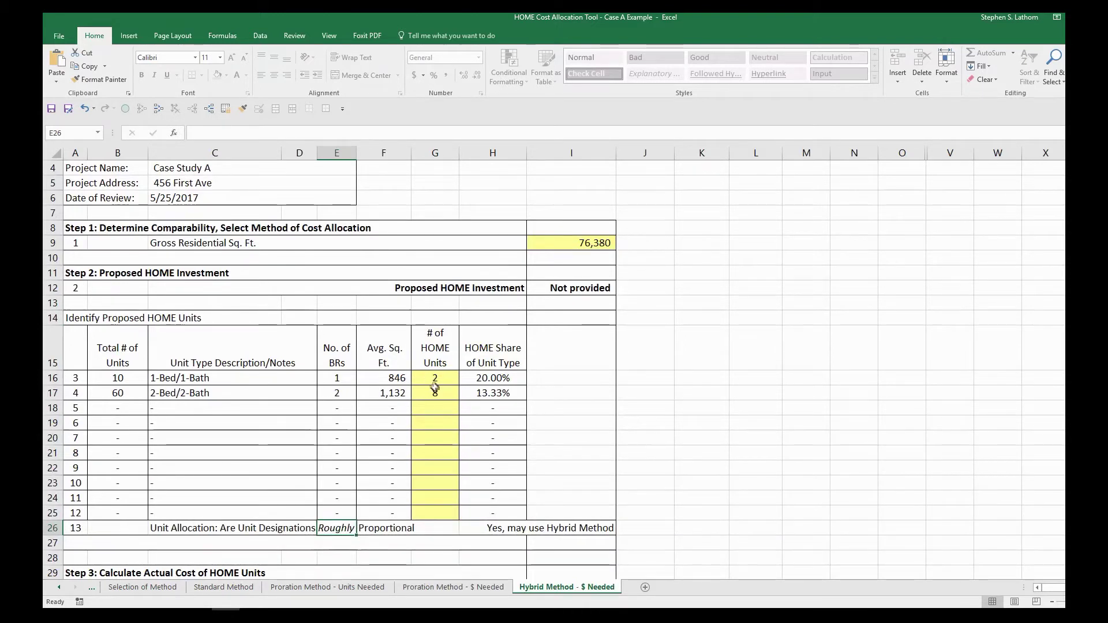
{"action": "left_click", "coordinate": [435, 388]}
{"action": "scroll", "coordinate": [436, 388], "scroll_direction": "down", "scroll_amount": 2}
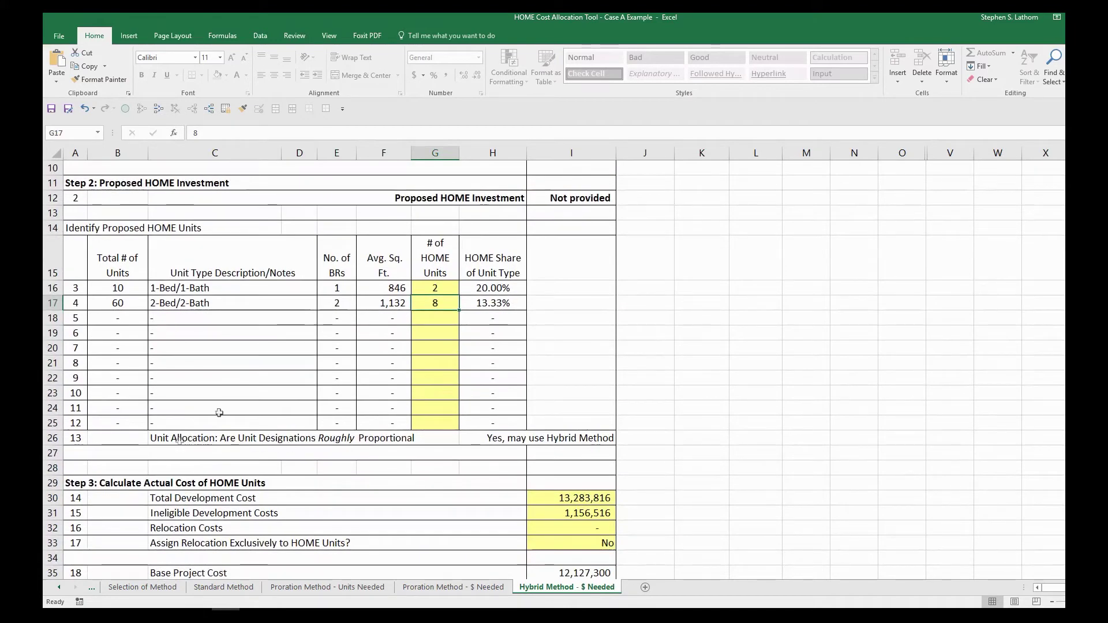
Try 5 HOME units for both 1-Bed/1-Bath and 2-Bed/2-Bath, and check the roughly proportional test.
{"action": "left_click", "coordinate": [435, 288]}
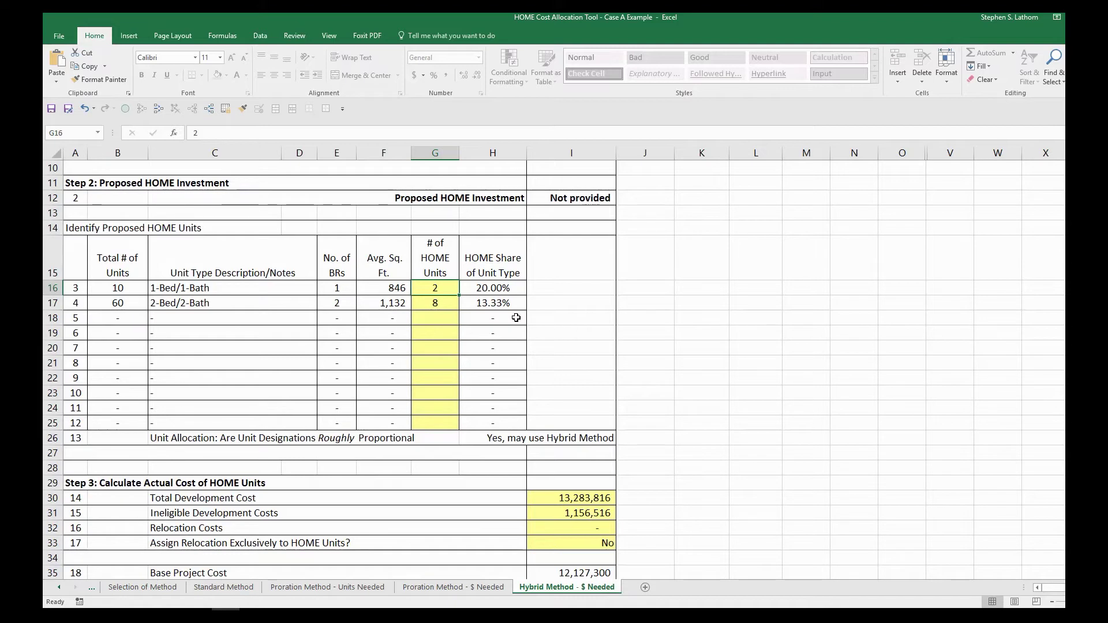
{"action": "type", "text": "5"}
{"action": "key", "text": "Return"}
{"action": "type", "text": "5"}
{"action": "key", "text": "Return"}
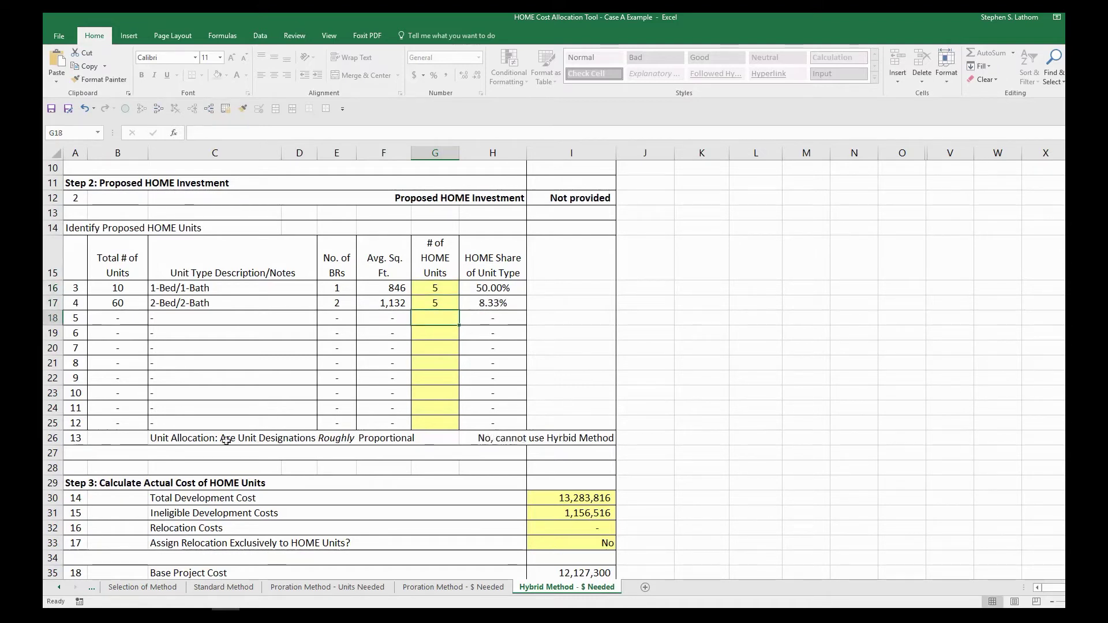
{"action": "left_click_drag", "start_coordinate": [192, 437], "coordinate": [526, 438]}
{"action": "left_click", "coordinate": [436, 290]}
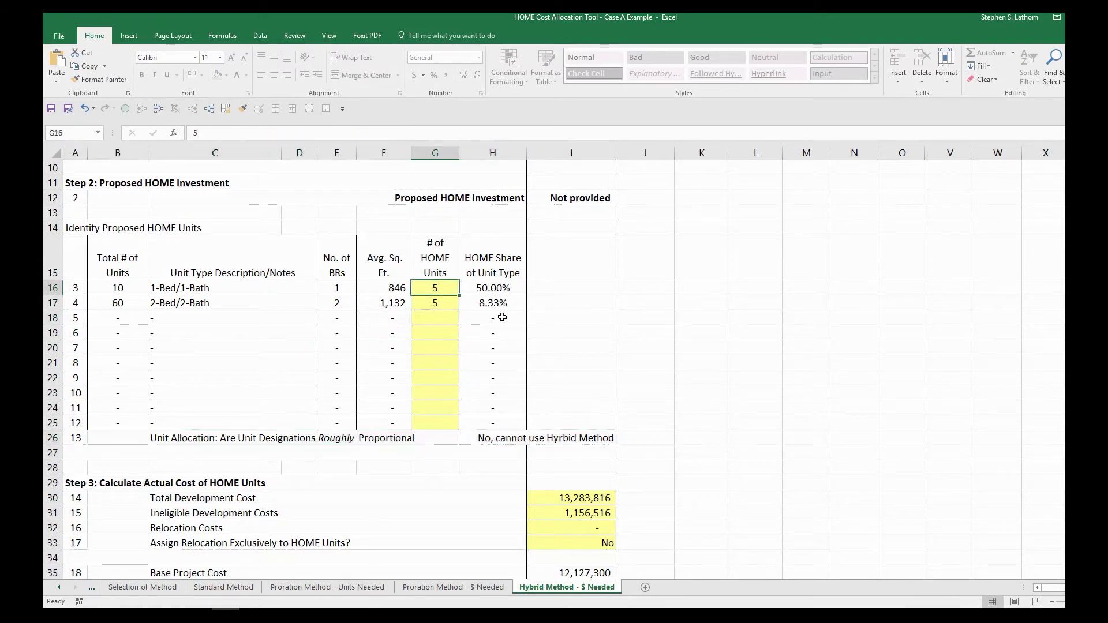
{"action": "type", "text": "8"}
{"action": "key", "text": "Return"}
{"action": "type", "text": "2"}
{"action": "key", "text": "Return"}
Set the hybrid worksheet's # of HOME Units to 2 for 1-Bed/1-Bath and 8 for 2-Bed/2-Bath.
{"action": "left_click", "coordinate": [442, 283]}
{"action": "type", "text": "2"}
{"action": "key", "text": "Return"}
{"action": "type", "text": "8"}
{"action": "key", "text": "Return"}
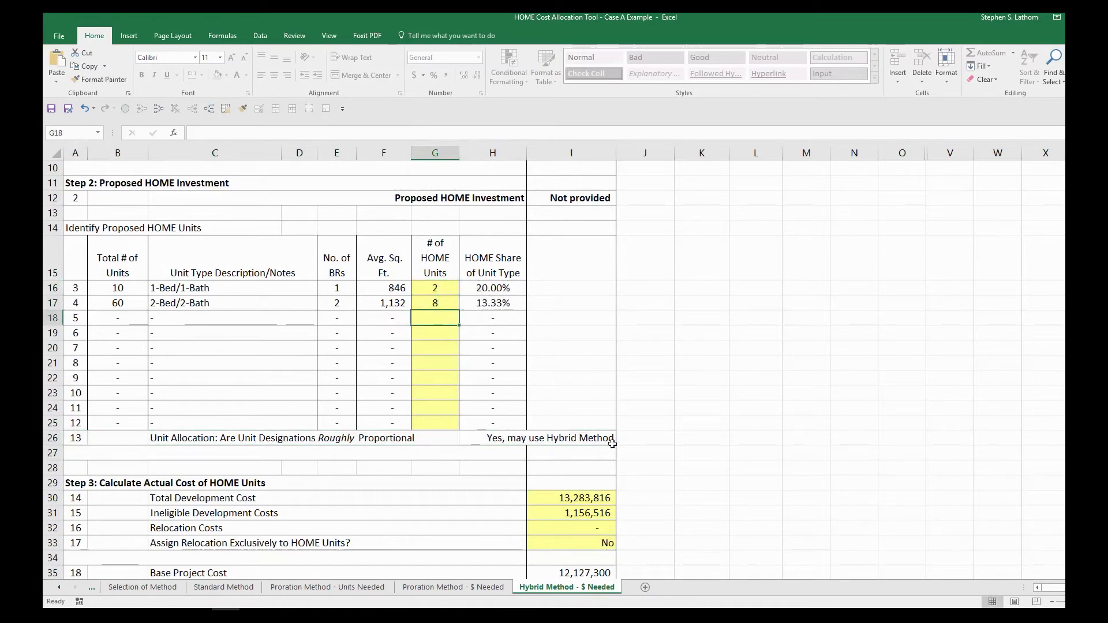
Review Step 3's development, ineligible and relocation costs, along with the base project cost and base cost per square foot.
{"action": "scroll", "coordinate": [614, 410], "scroll_direction": "down", "scroll_amount": 1}
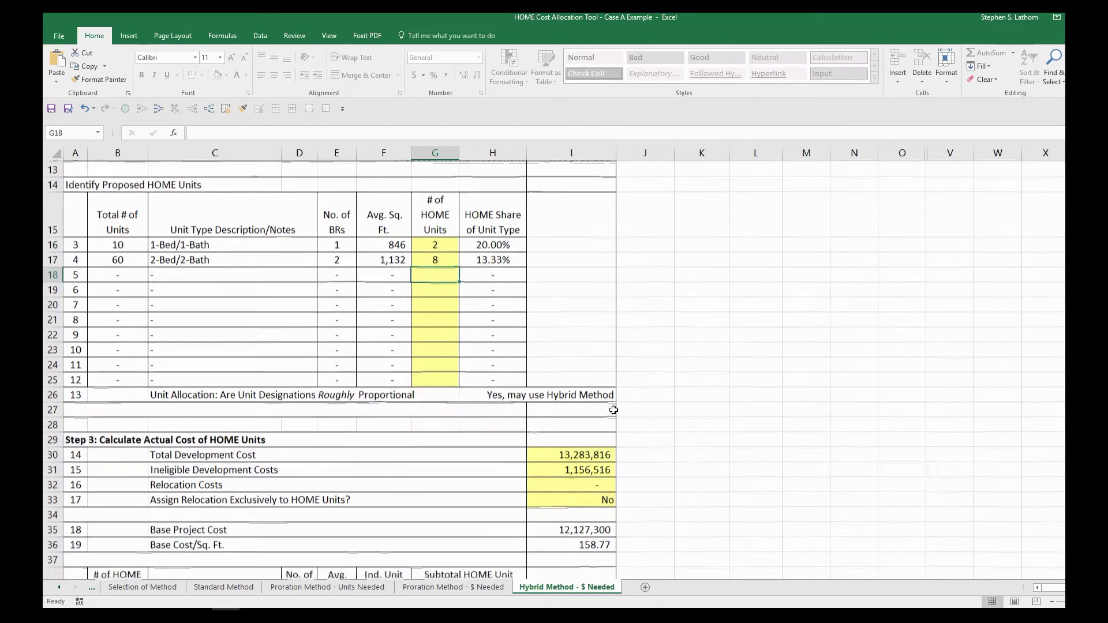
{"action": "scroll", "coordinate": [614, 410], "scroll_direction": "down", "scroll_amount": 4}
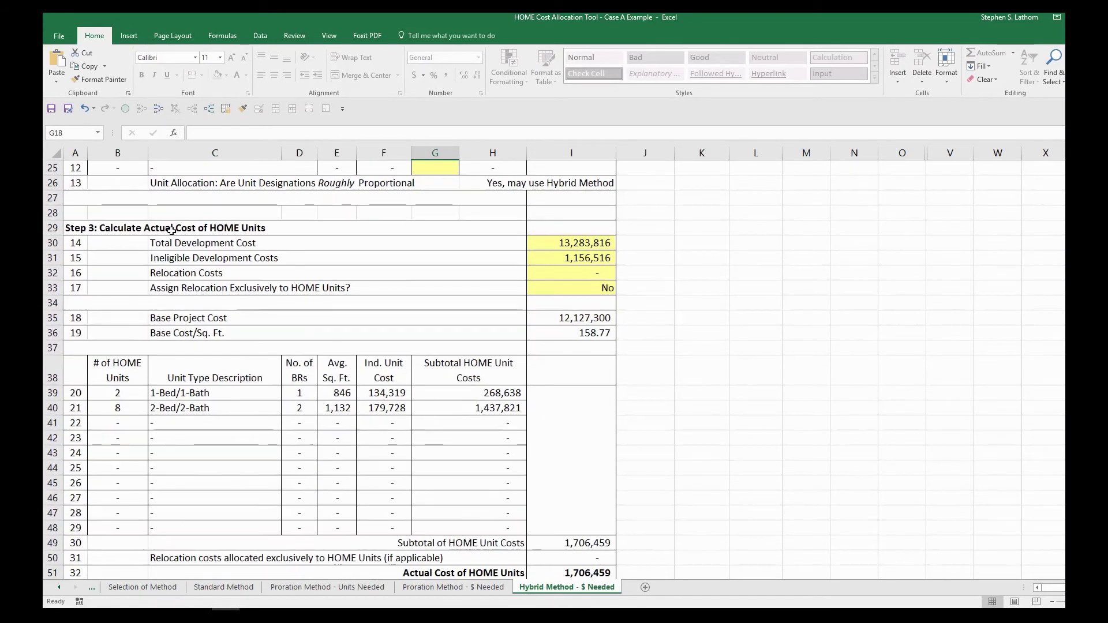
{"action": "left_click", "coordinate": [543, 244]}
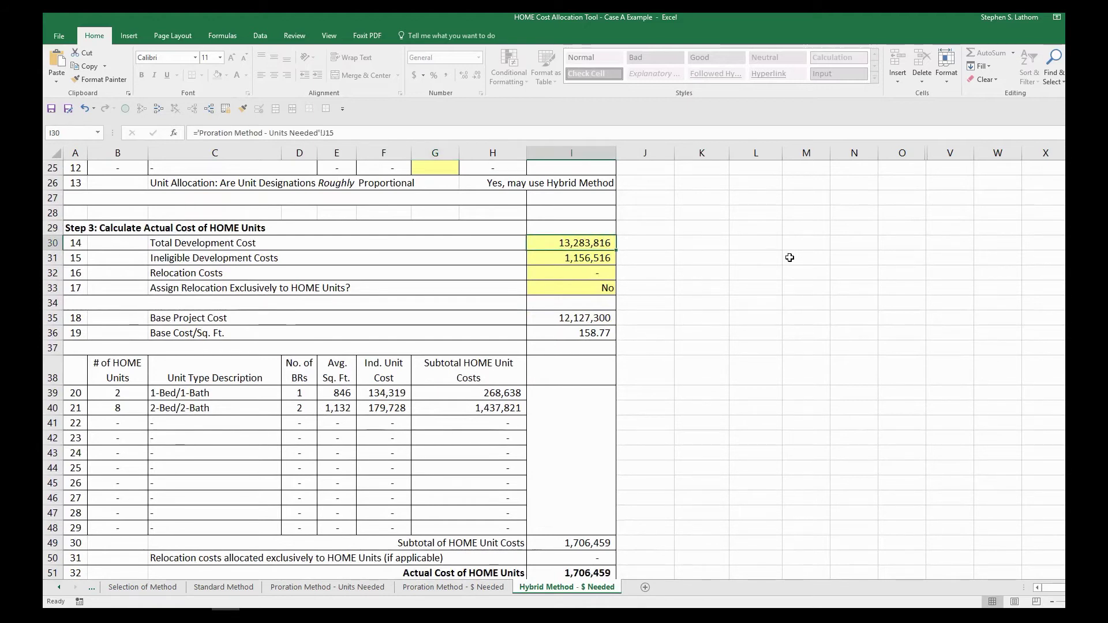
{"action": "key", "text": "Down"}
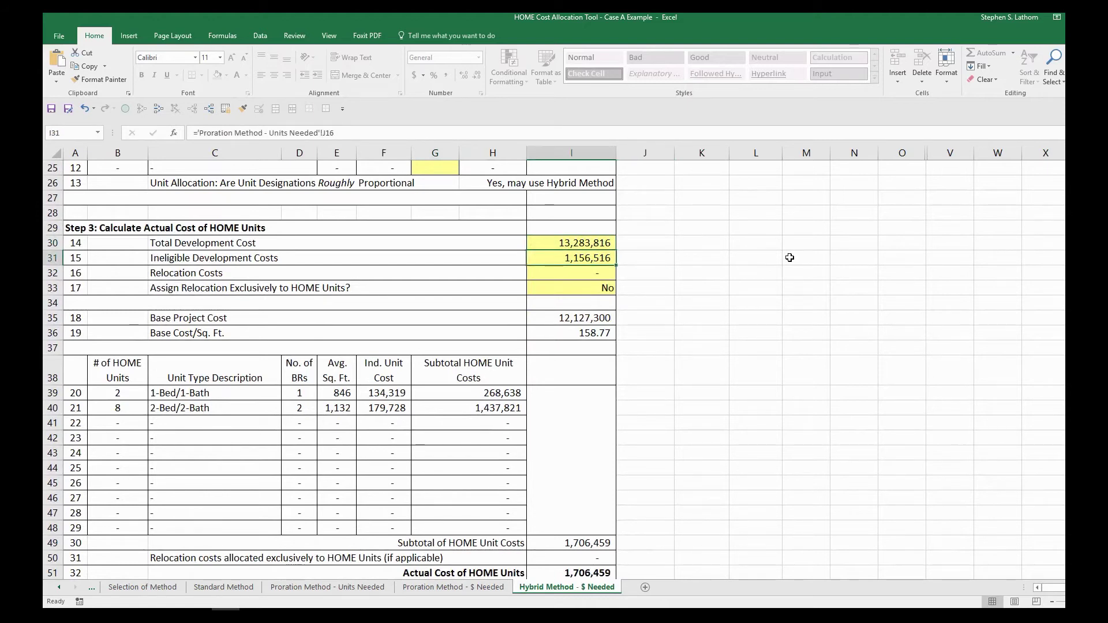
{"action": "key", "text": "Down"}
{"action": "key", "text": "Down"}
{"action": "key", "text": "Right"}
{"action": "key", "text": "Down"}
{"action": "key", "text": "Down"}
{"action": "key", "text": "Down"}
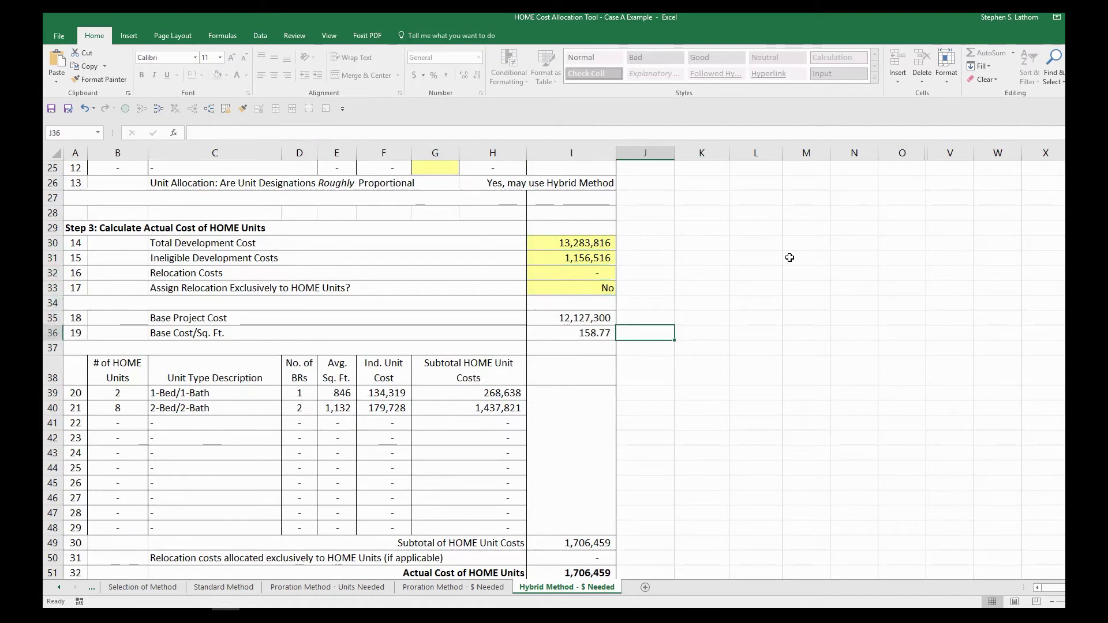
Examine how the individual unit costs and subtotal HOME unit costs are calculated for 1-Bed/1-Bath and 2-Bed/2-Bath.
{"action": "key", "text": "Left"}
{"action": "key", "text": "Left"}
{"action": "key", "text": "Down"}
{"action": "key", "text": "Down"}
{"action": "key", "text": "Down"}
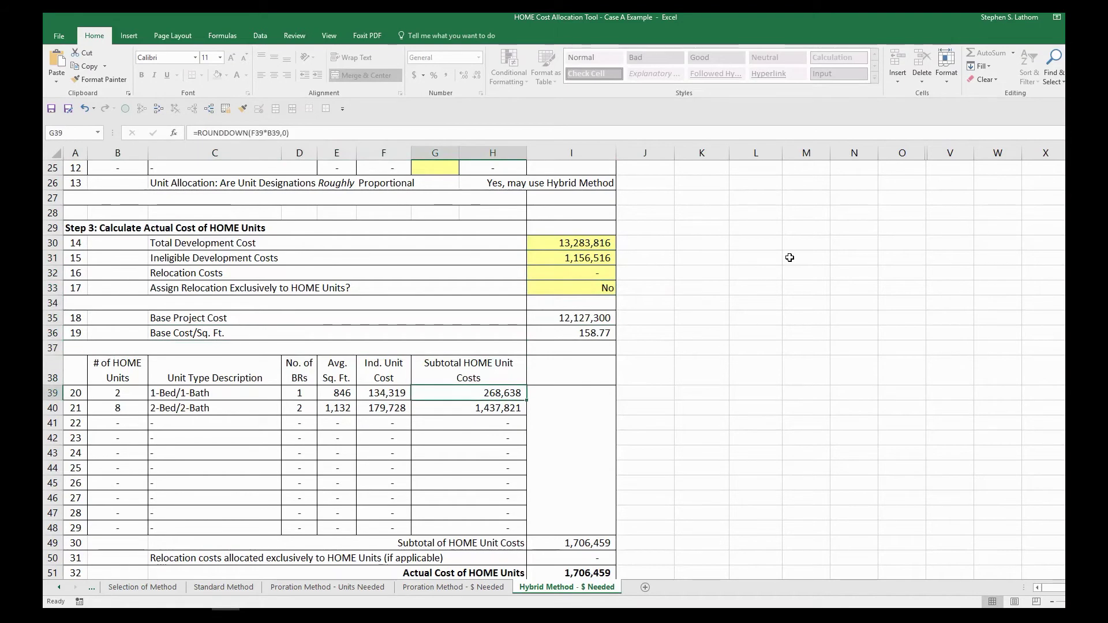
{"action": "left_click", "coordinate": [114, 398]}
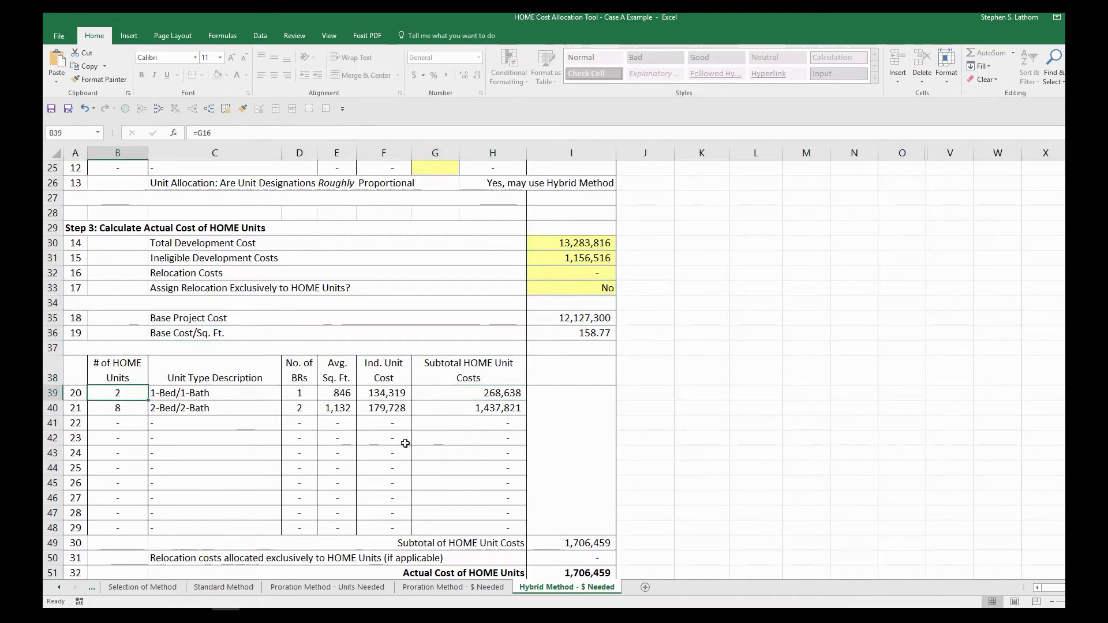
{"action": "left_click", "coordinate": [347, 396]}
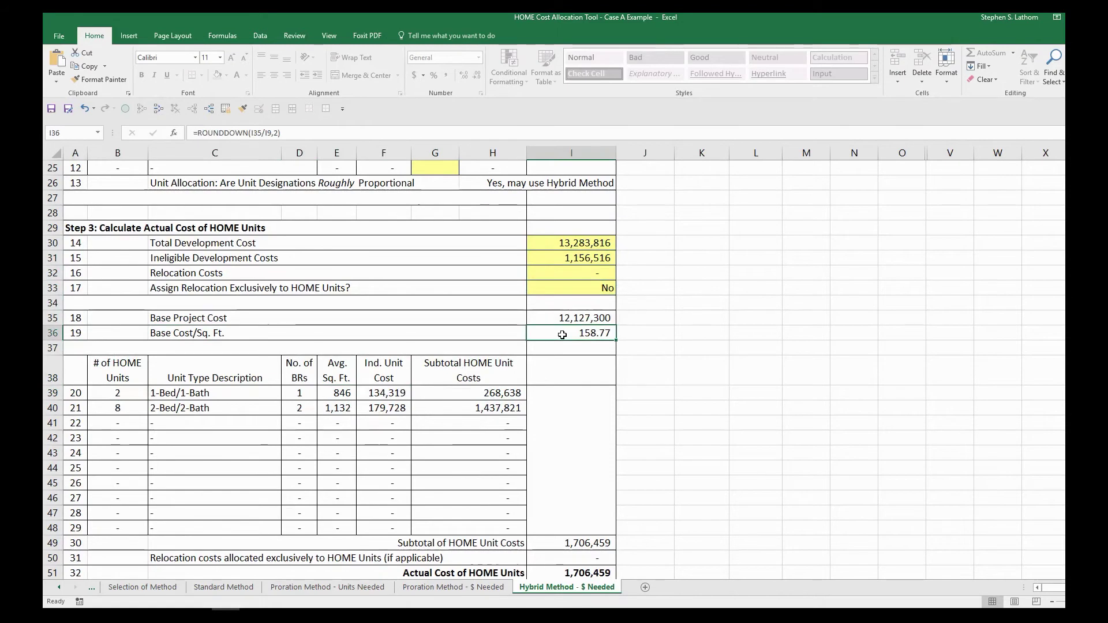
{"action": "left_click", "coordinate": [396, 395]}
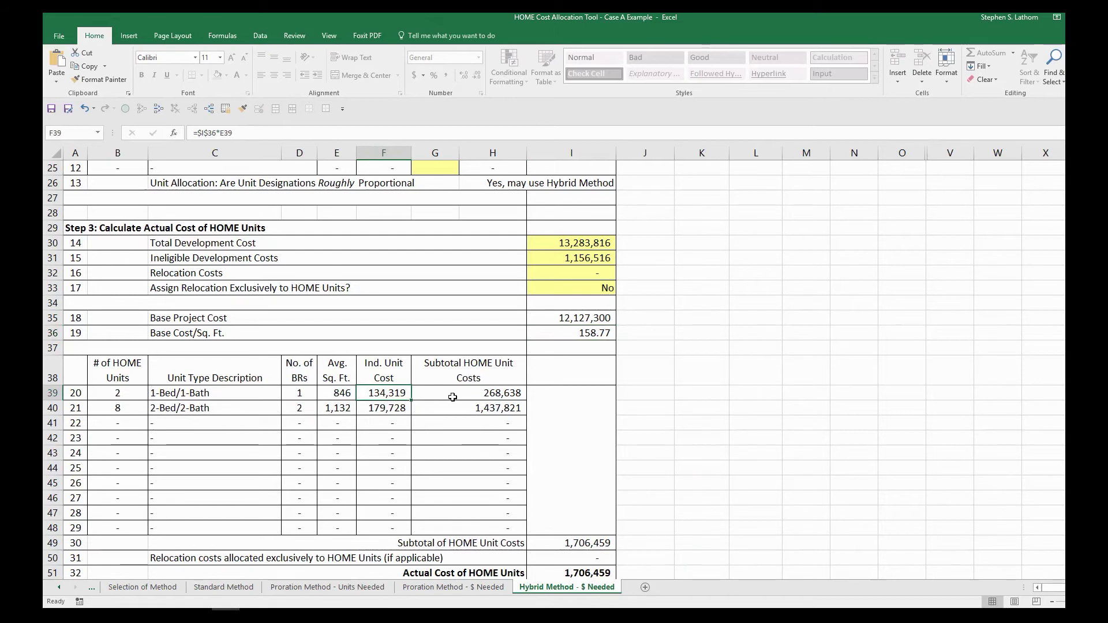
{"action": "left_click", "coordinate": [453, 397]}
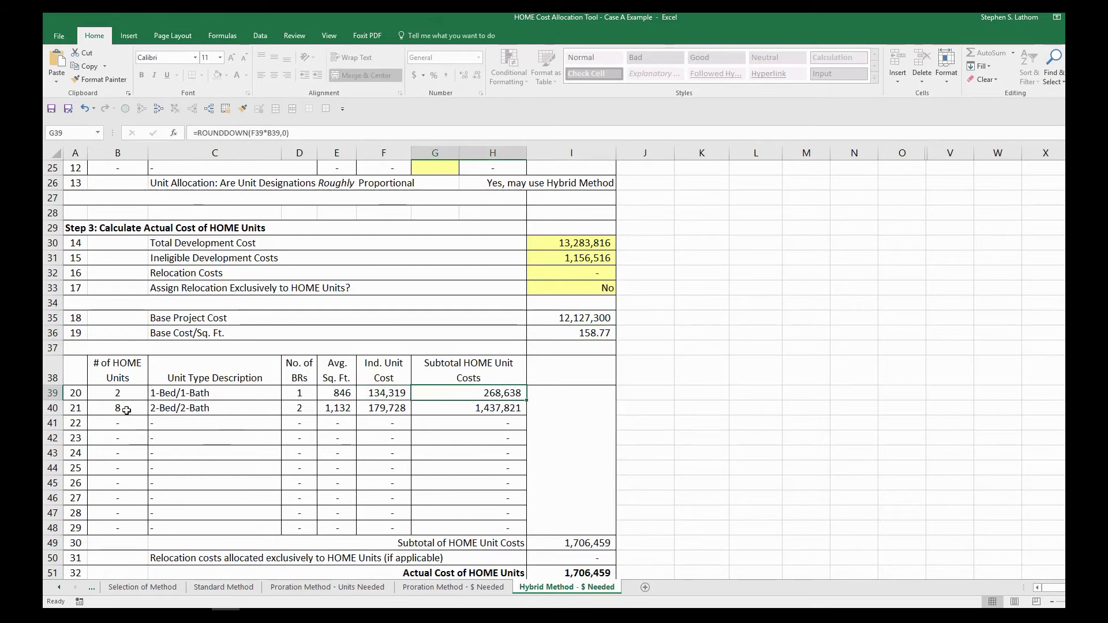
{"action": "left_click", "coordinate": [382, 410]}
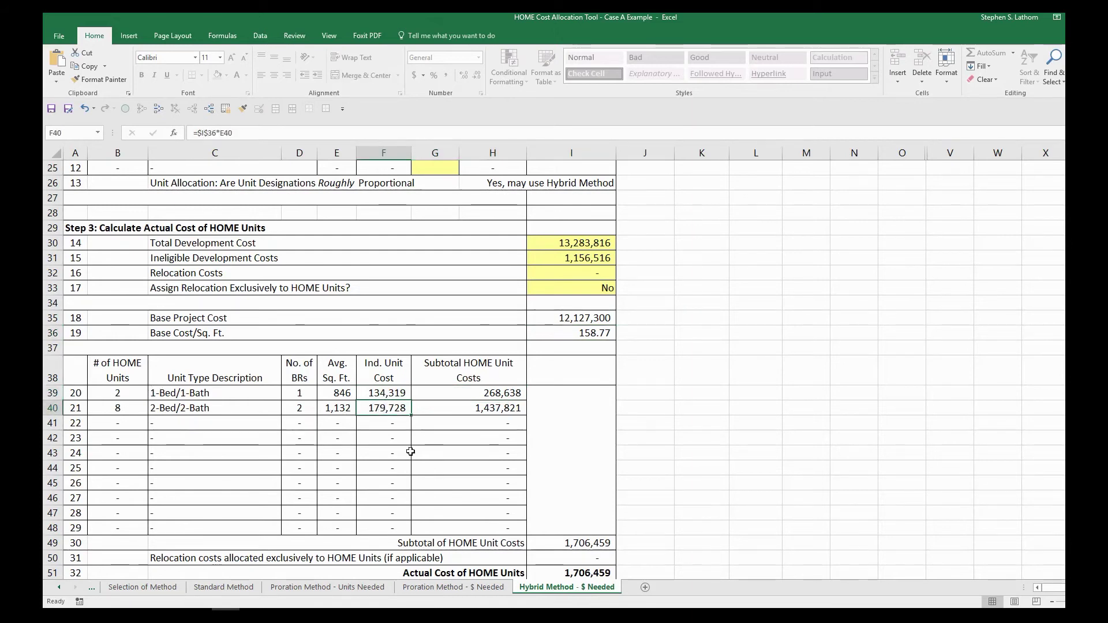
{"action": "left_click", "coordinate": [484, 410]}
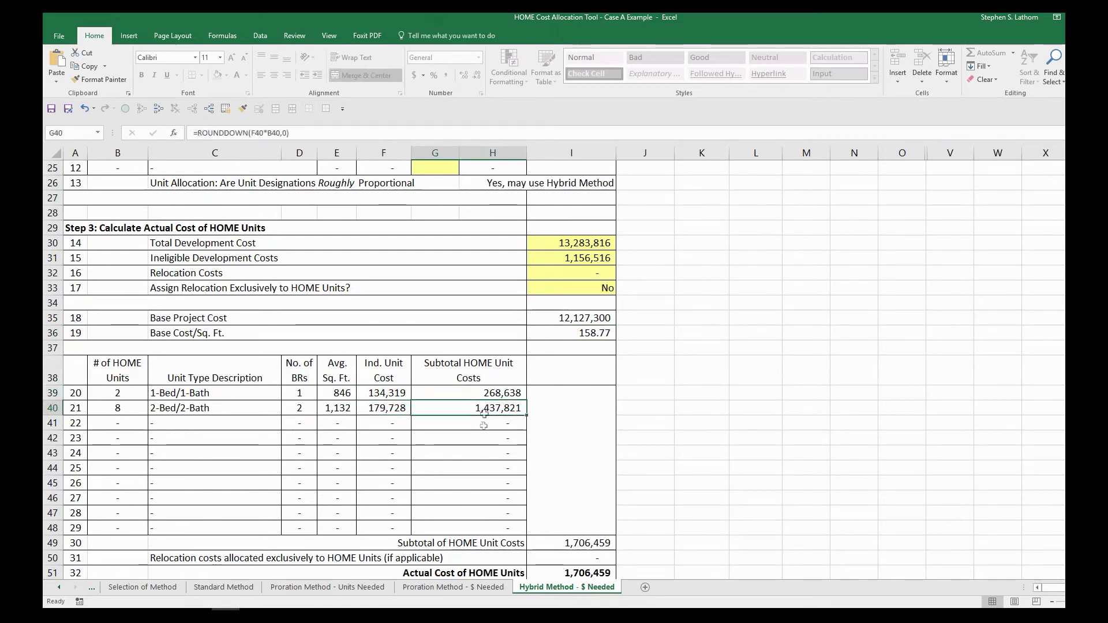
Review the Actual Cost of HOME Units and Step 4's maximum subsidy per unit and for the project.
{"action": "scroll", "coordinate": [697, 497], "scroll_direction": "down", "scroll_amount": 3}
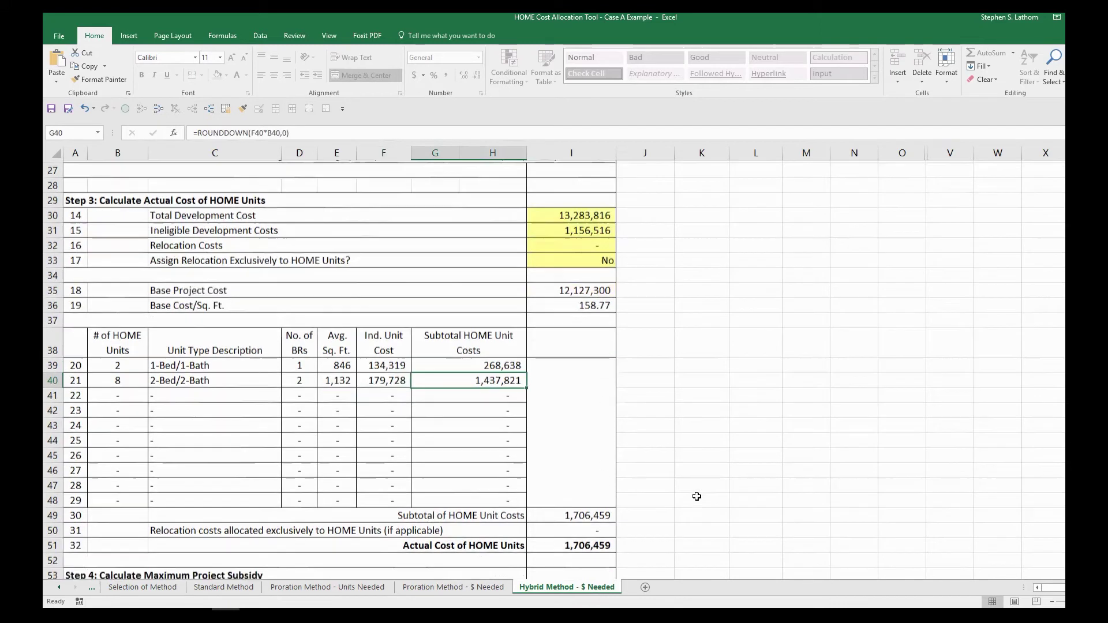
{"action": "scroll", "coordinate": [697, 496], "scroll_direction": "down", "scroll_amount": 4}
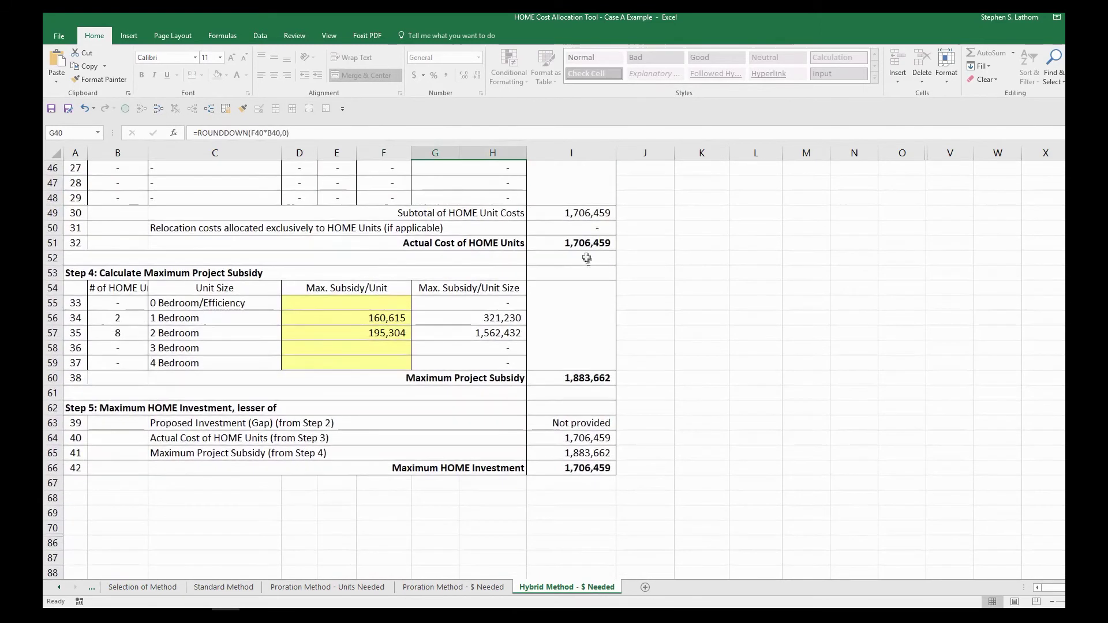
{"action": "left_click", "coordinate": [581, 243]}
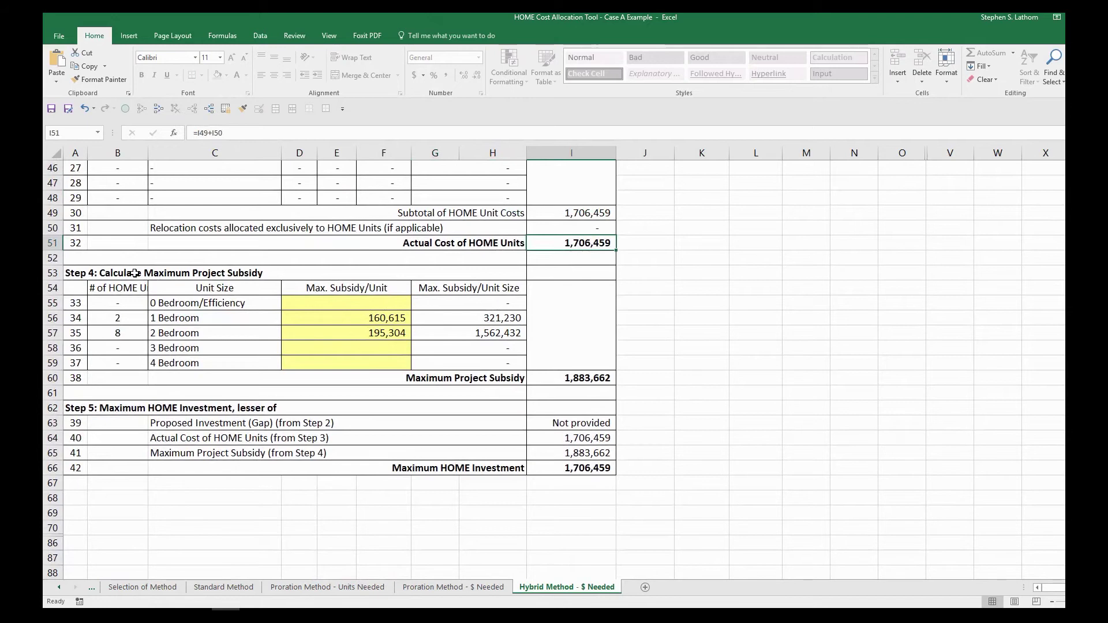
{"action": "left_click_drag", "start_coordinate": [289, 317], "coordinate": [293, 329]}
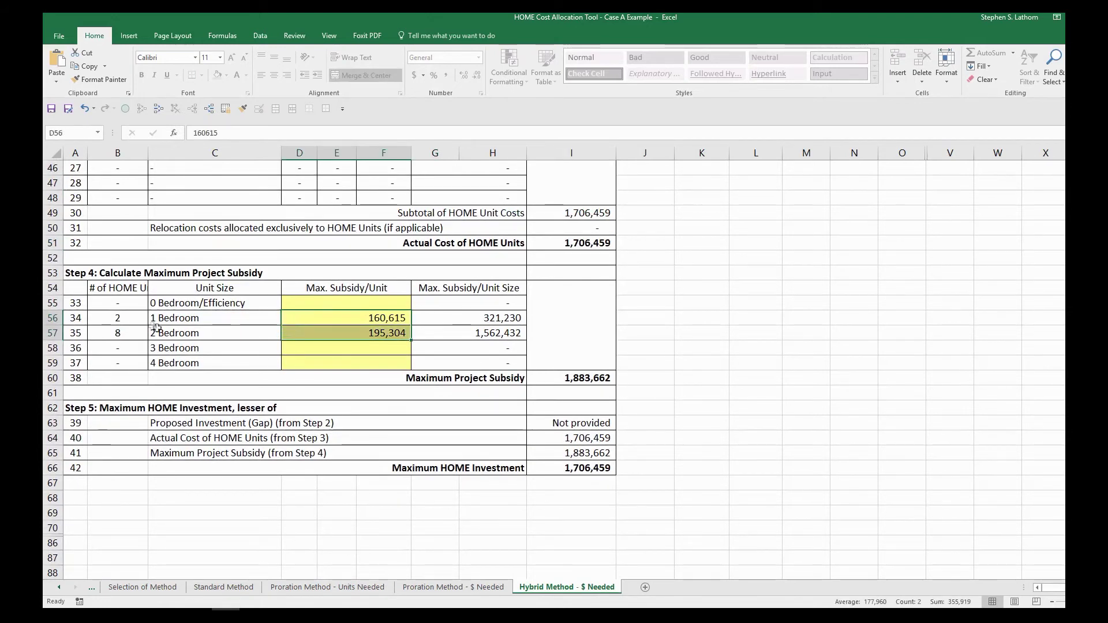
{"action": "left_click", "coordinate": [138, 323]}
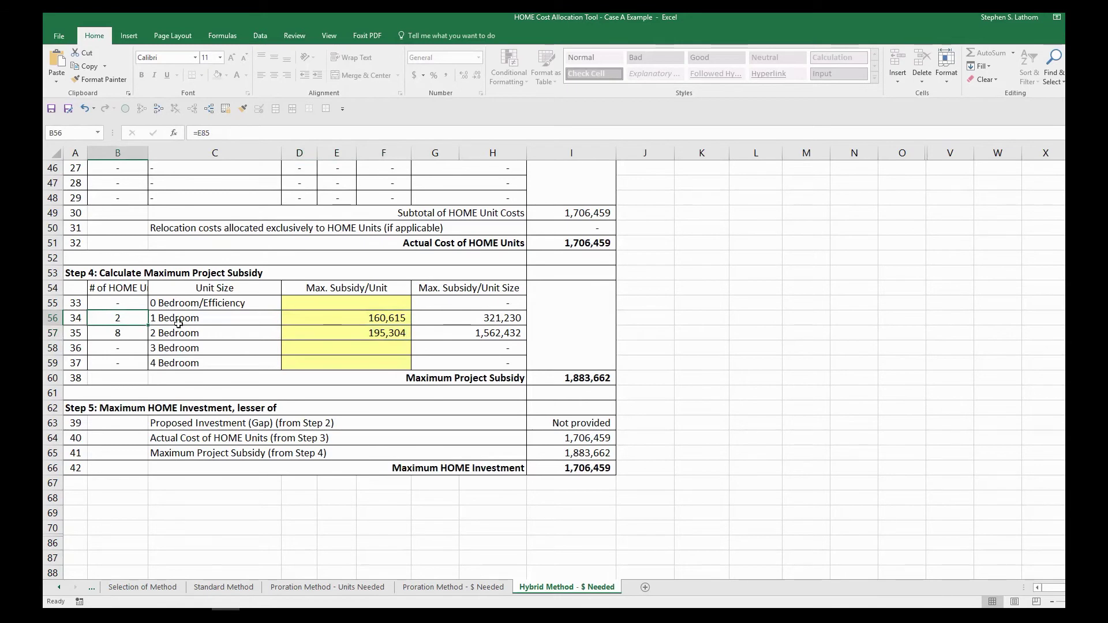
{"action": "left_click", "coordinate": [293, 318]}
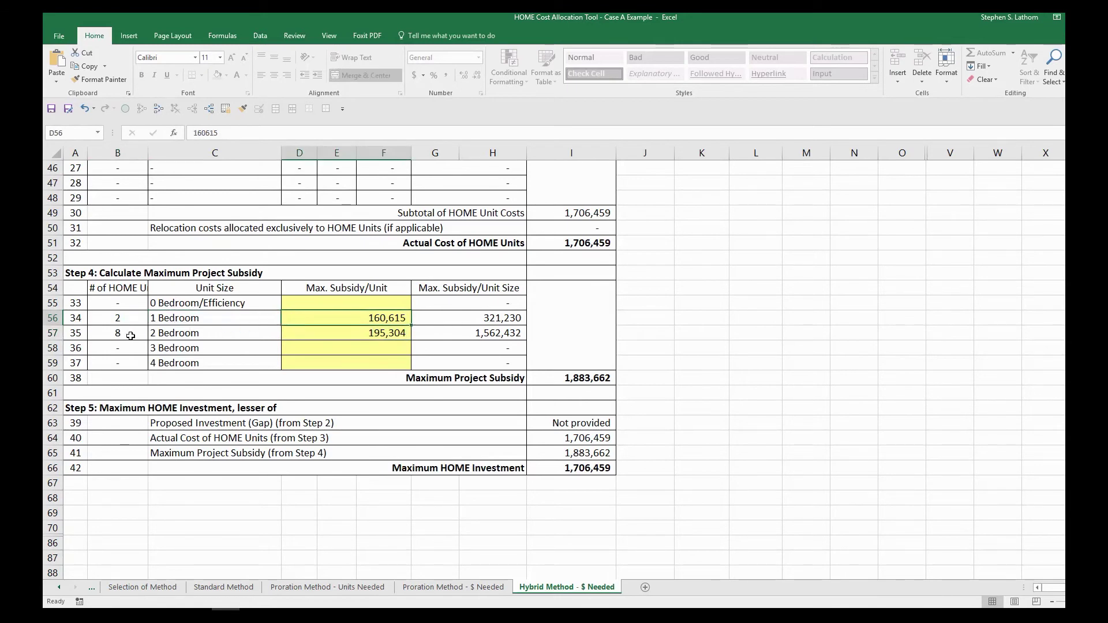
{"action": "left_click", "coordinate": [327, 336]}
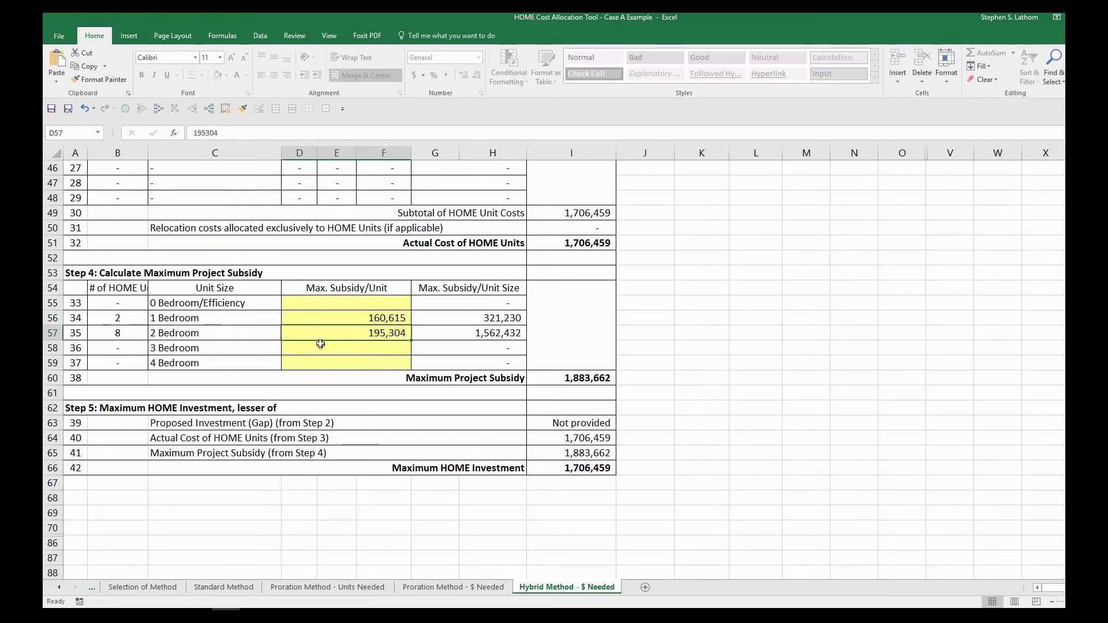
{"action": "left_click", "coordinate": [554, 382]}
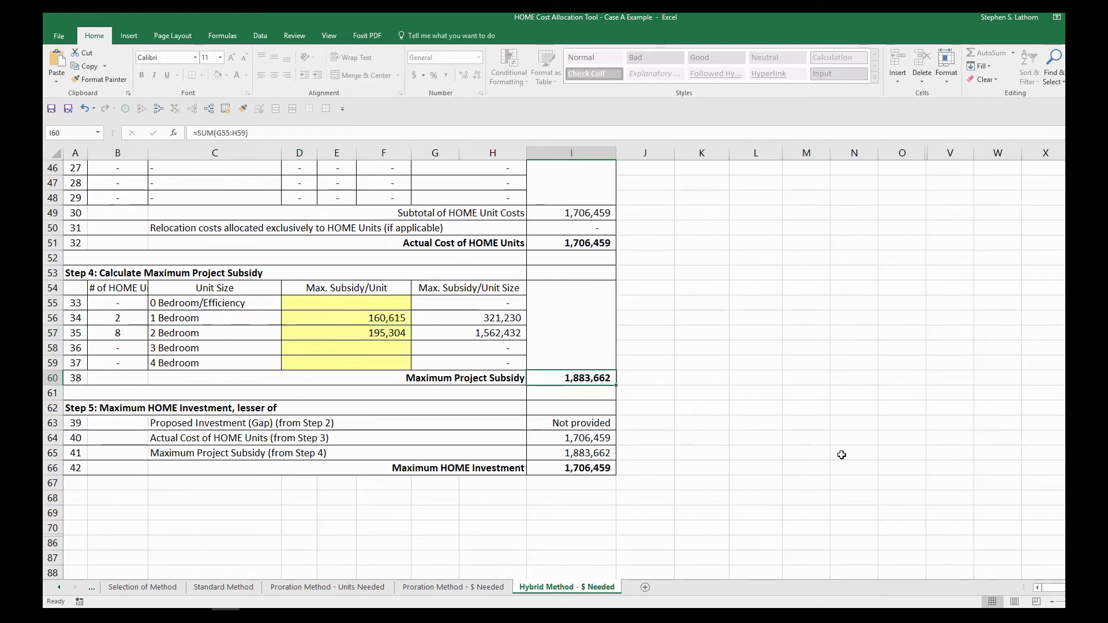
Examine Step 5's proposed investment, actual cost and maximum subsidy lines against the Maximum HOME Investment.
{"action": "scroll", "coordinate": [841, 455], "scroll_direction": "down", "scroll_amount": 4}
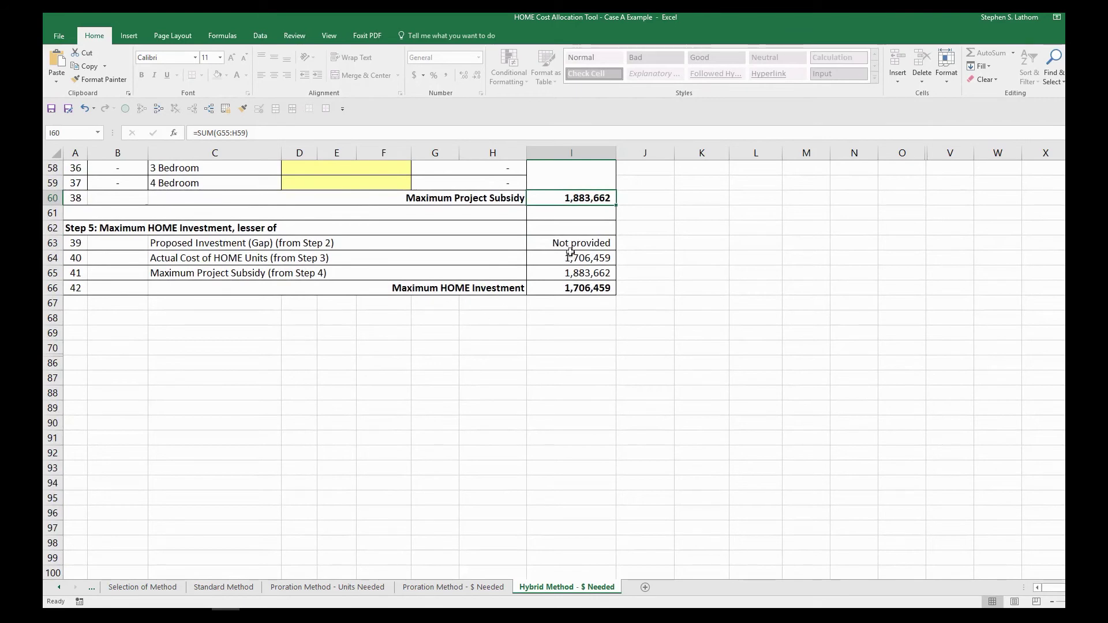
{"action": "left_click", "coordinate": [570, 245]}
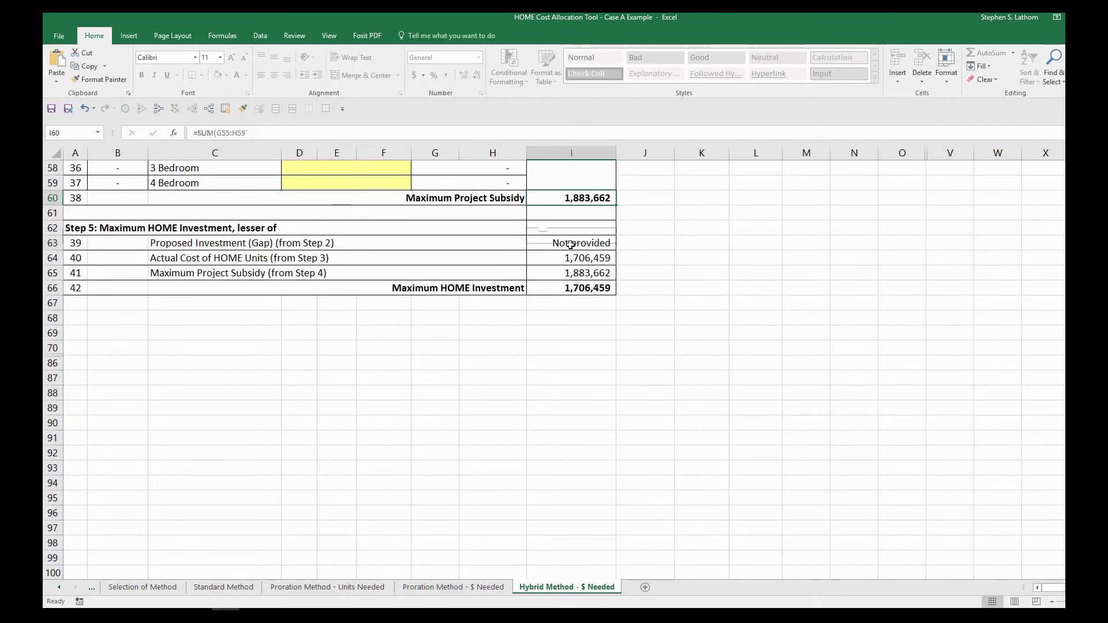
{"action": "left_click", "coordinate": [575, 259]}
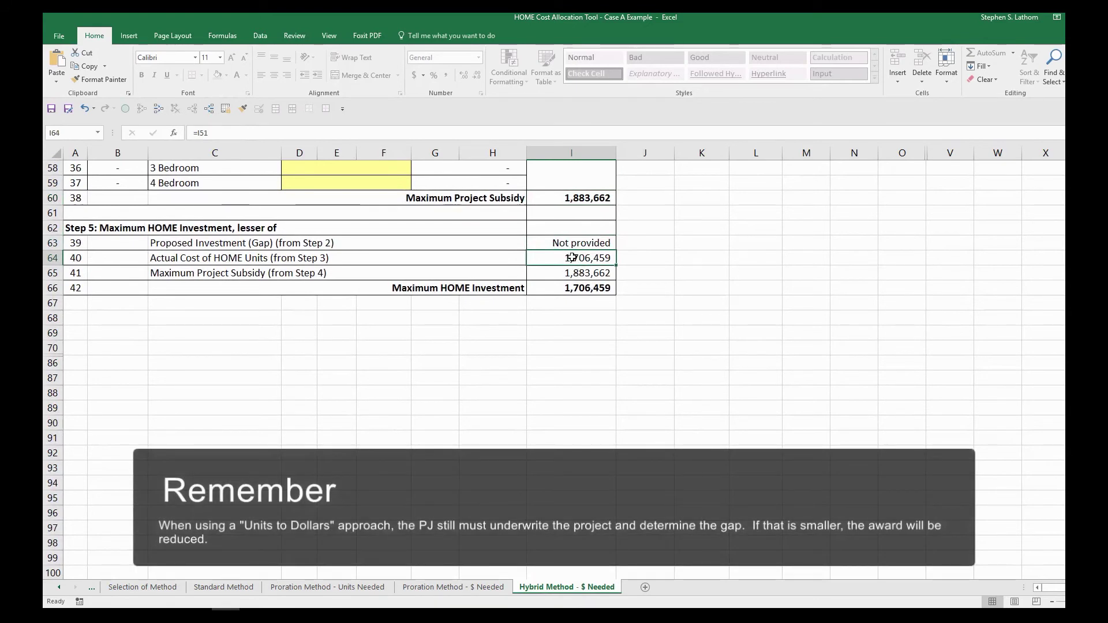
{"action": "left_click", "coordinate": [572, 272]}
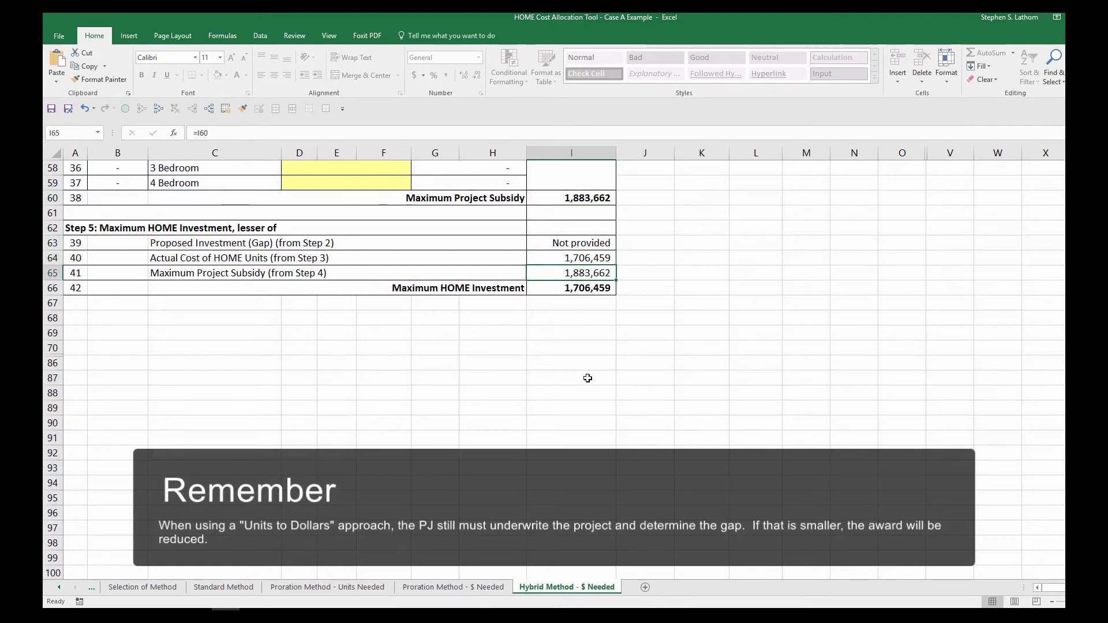
{"action": "left_click", "coordinate": [578, 293]}
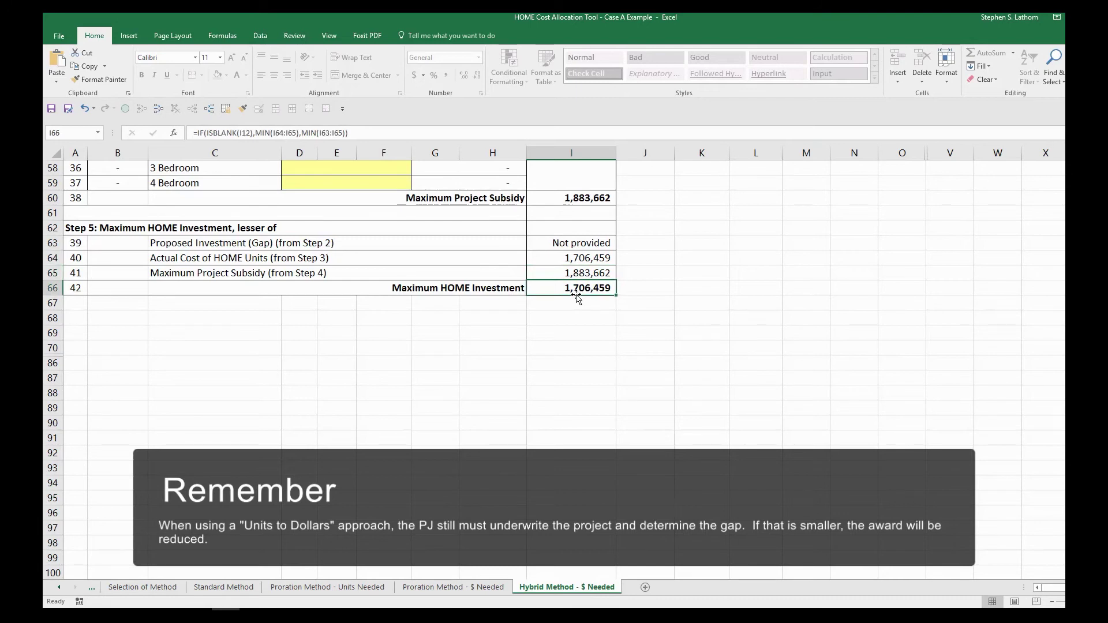
{"action": "left_click", "coordinate": [568, 246]}
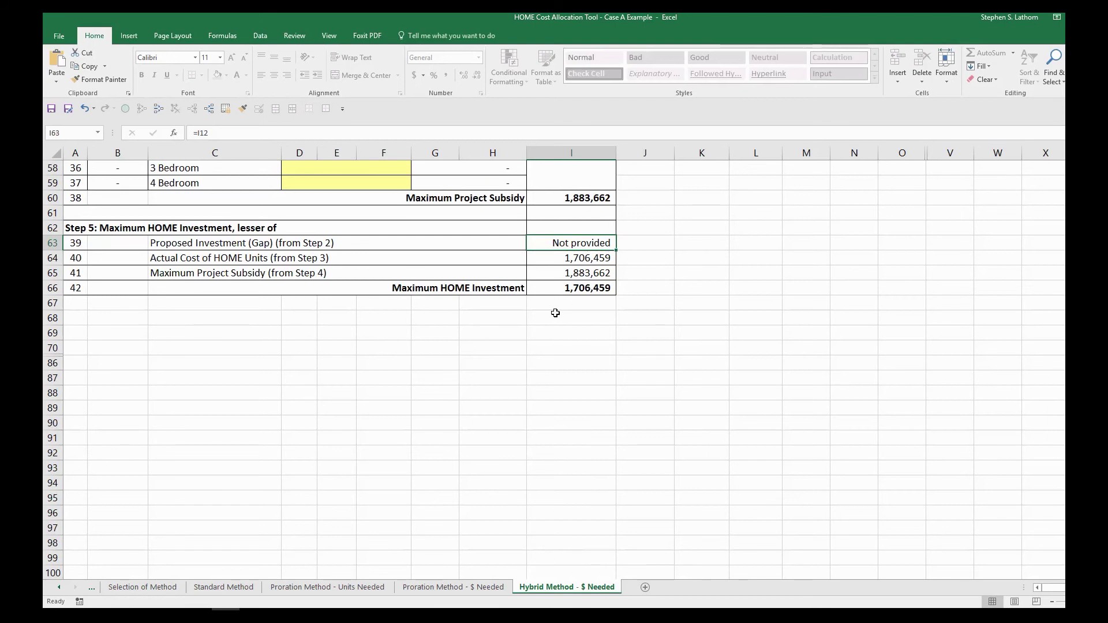
Test the roughly proportional unit allocation check by setting the 1-Bed/1-Bath HOME units to 10 and clearing the 2-Bed/2-Bath HOME units.
{"action": "scroll", "coordinate": [537, 352], "scroll_direction": "up", "scroll_amount": 10}
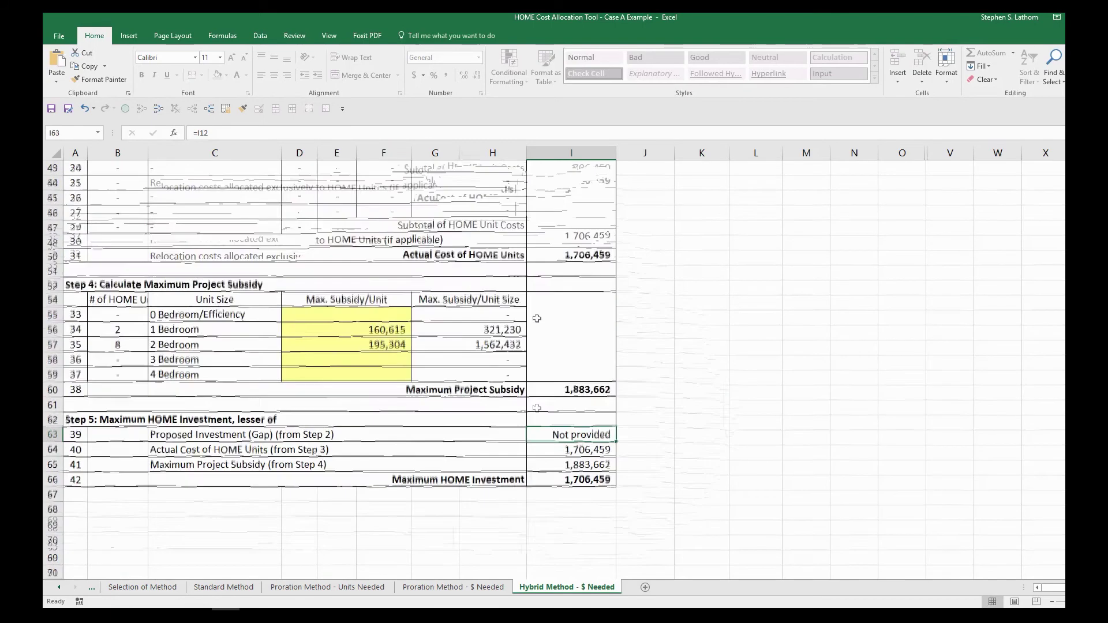
{"action": "scroll", "coordinate": [537, 352], "scroll_direction": "up", "scroll_amount": 5}
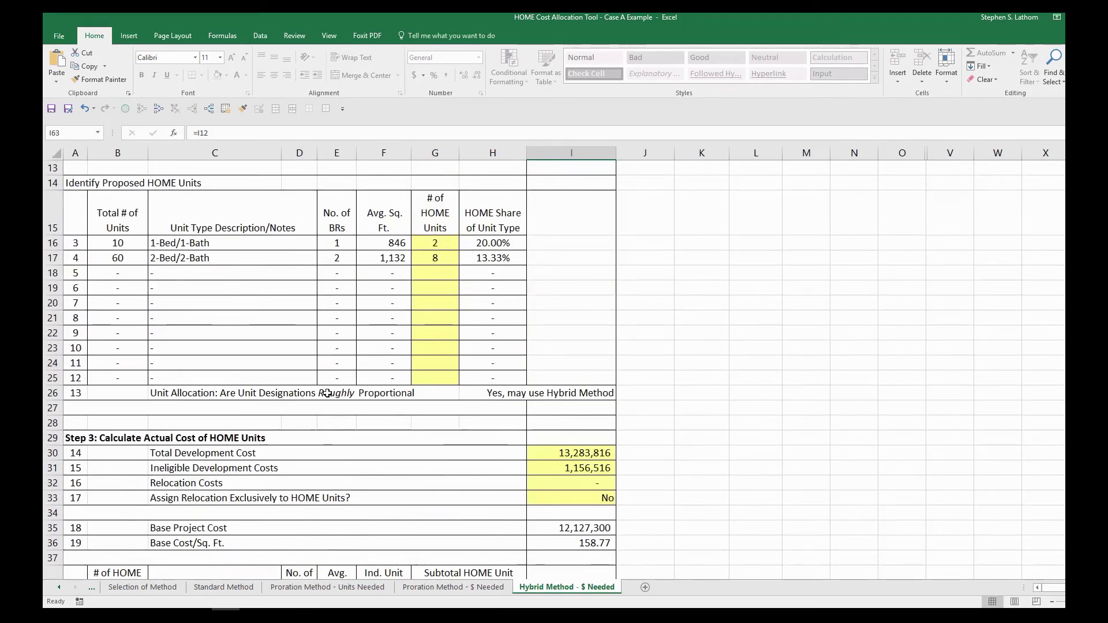
{"action": "left_click_drag", "start_coordinate": [155, 393], "coordinate": [559, 391]}
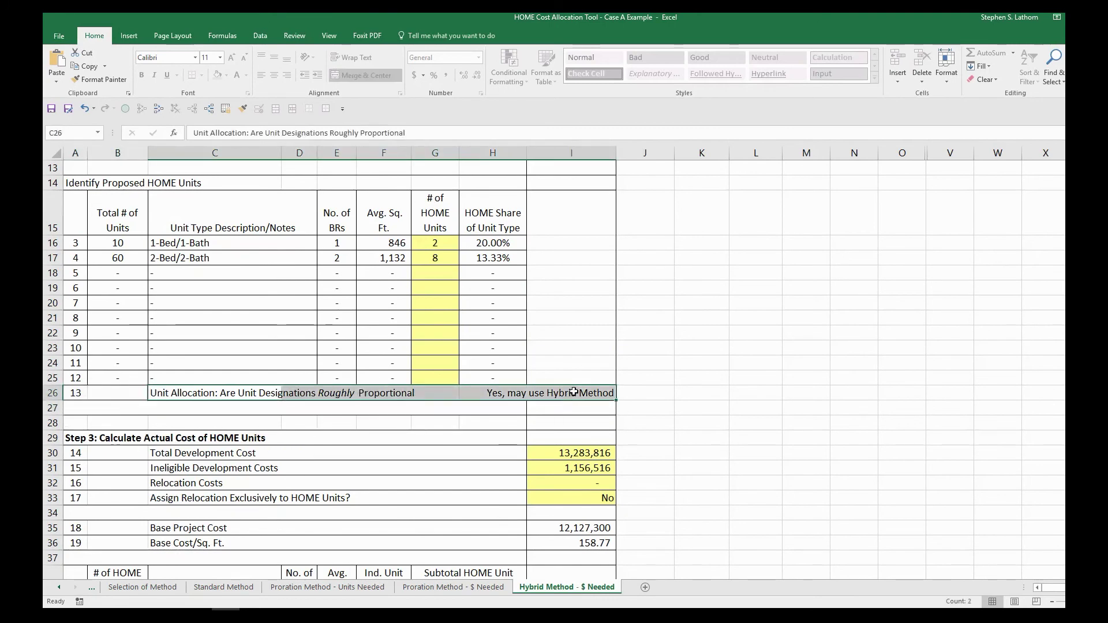
{"action": "left_click", "coordinate": [505, 393]}
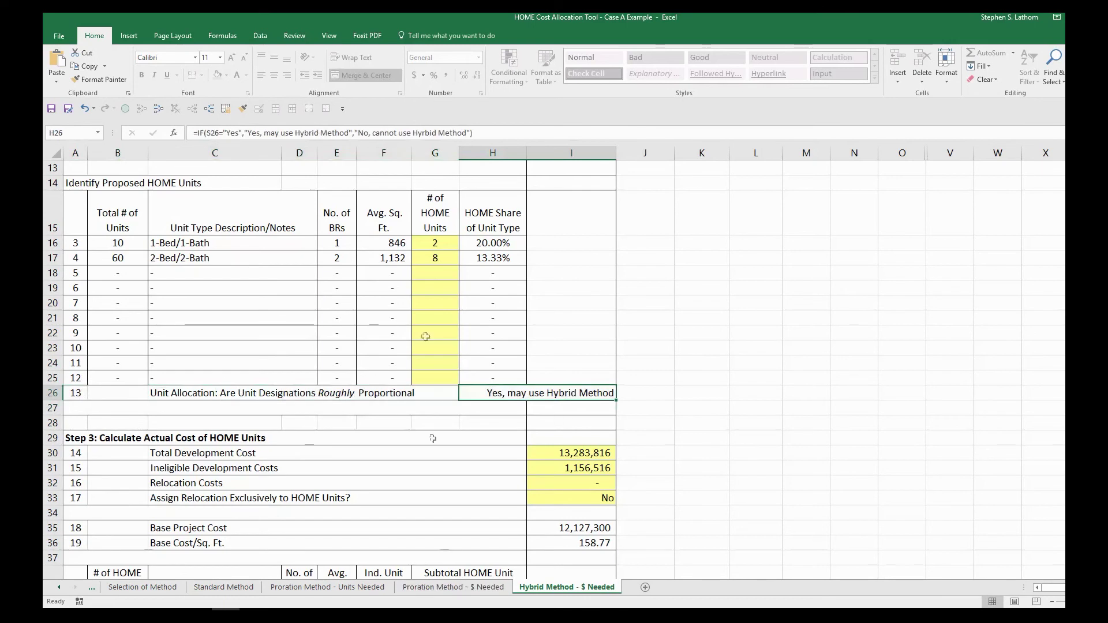
{"action": "left_click", "coordinate": [433, 248]}
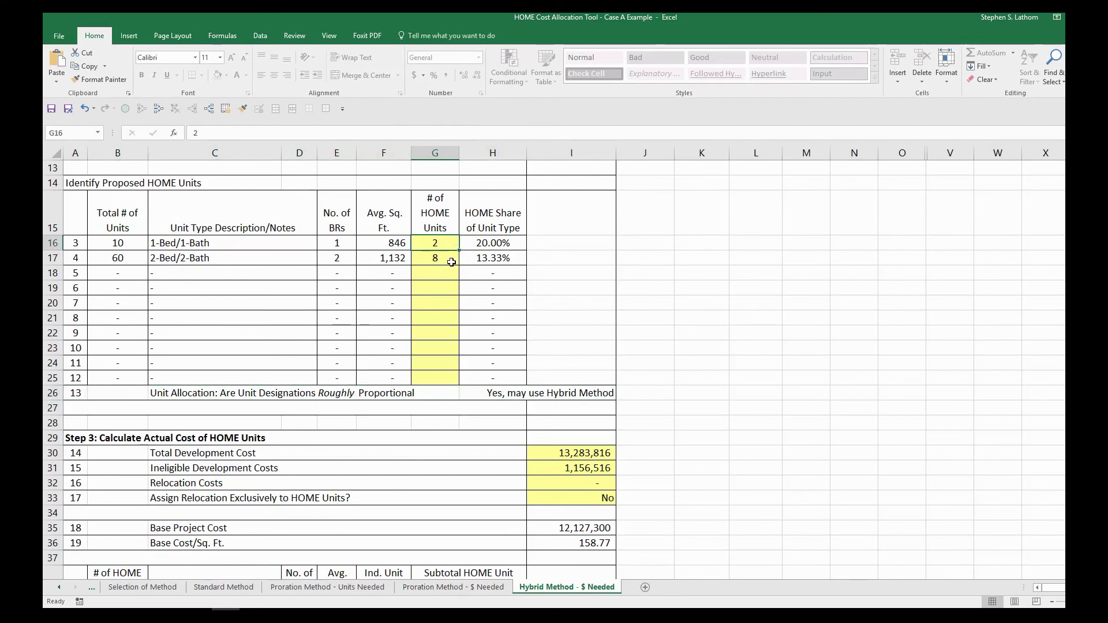
{"action": "type", "text": "10"}
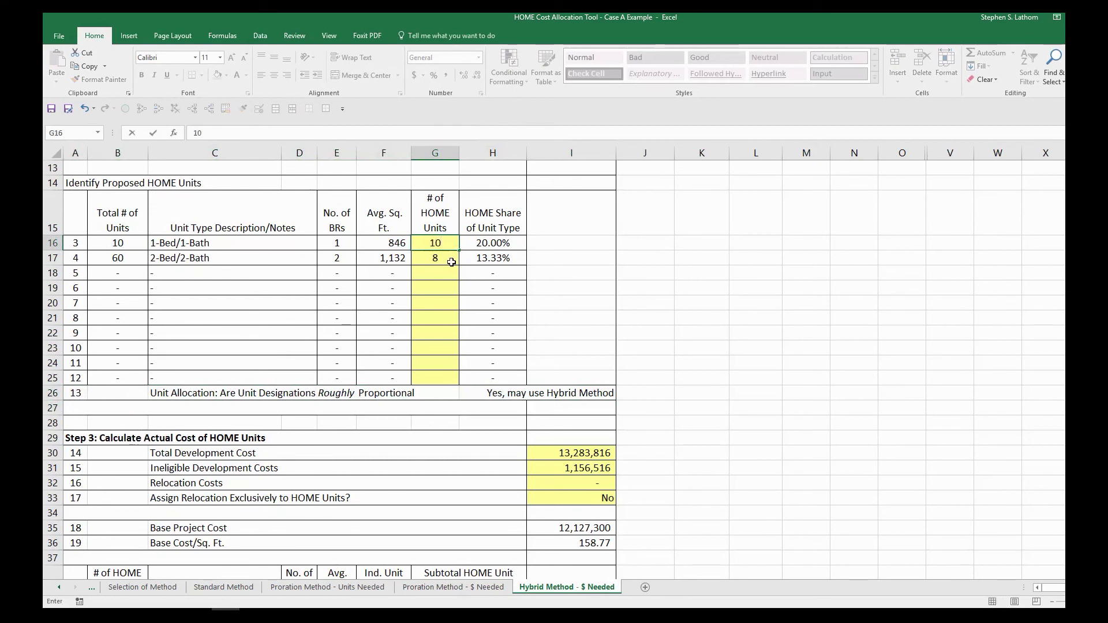
{"action": "key", "text": "Return"}
{"action": "key", "text": "Delete"}
{"action": "key", "text": "Return"}
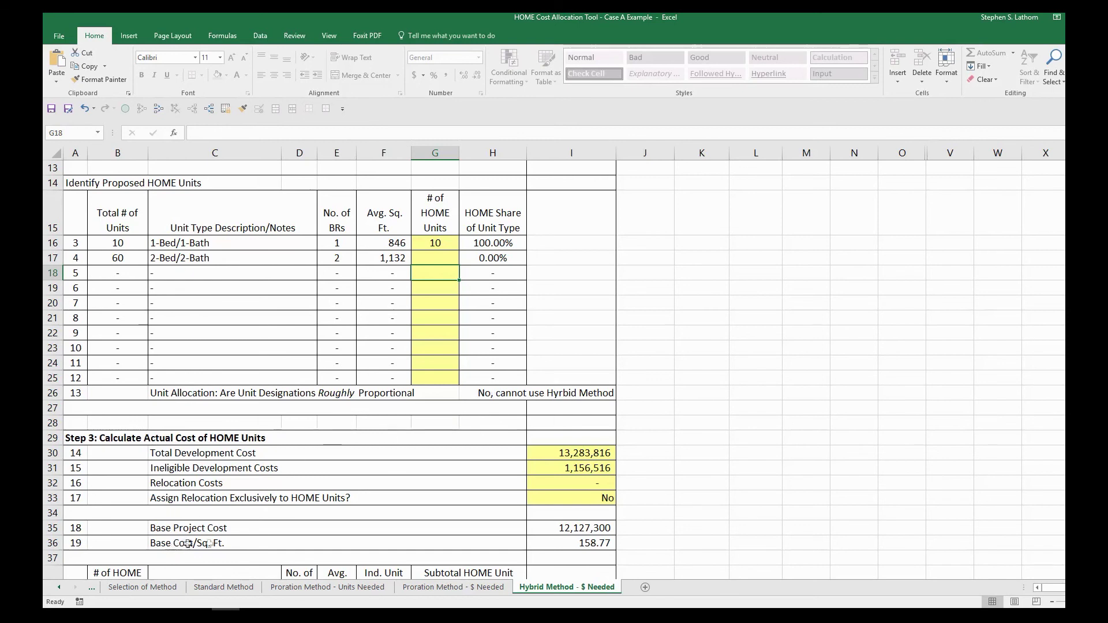
Review the workbook's worksheets in order, from General Instructions and Selection of Method through the Standard, Proration and Hybrid Method sheets.
{"action": "left_click", "coordinate": [59, 588]}
{"action": "left_click", "coordinate": [133, 587]}
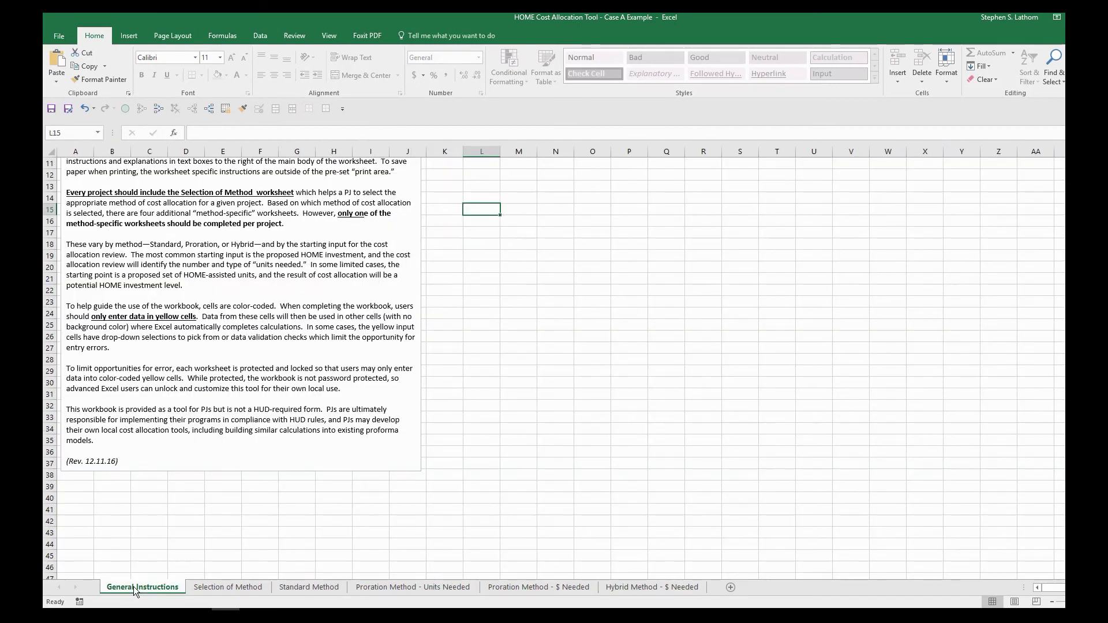
{"action": "left_click", "coordinate": [228, 587]}
{"action": "scroll", "coordinate": [224, 529], "scroll_direction": "up", "scroll_amount": 6}
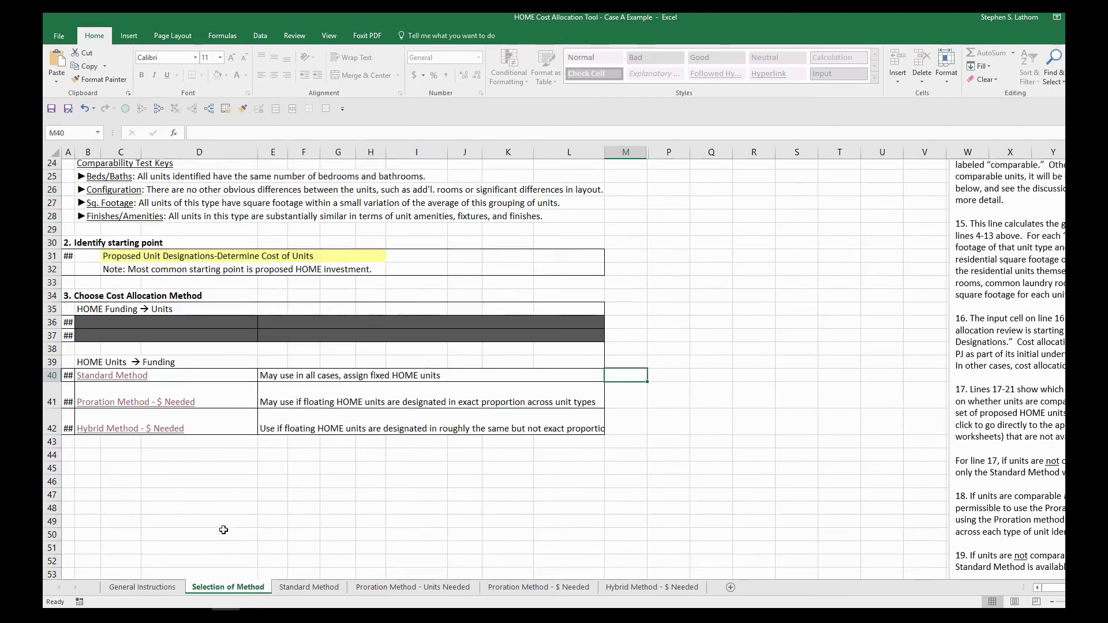
{"action": "left_click", "coordinate": [305, 588]}
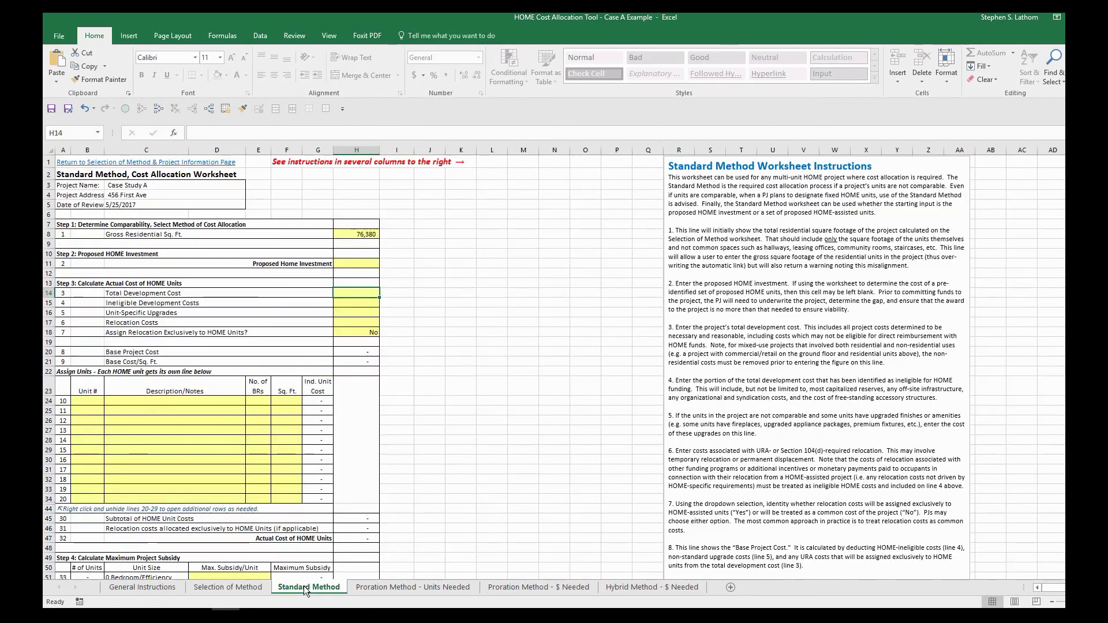
{"action": "left_click", "coordinate": [381, 586]}
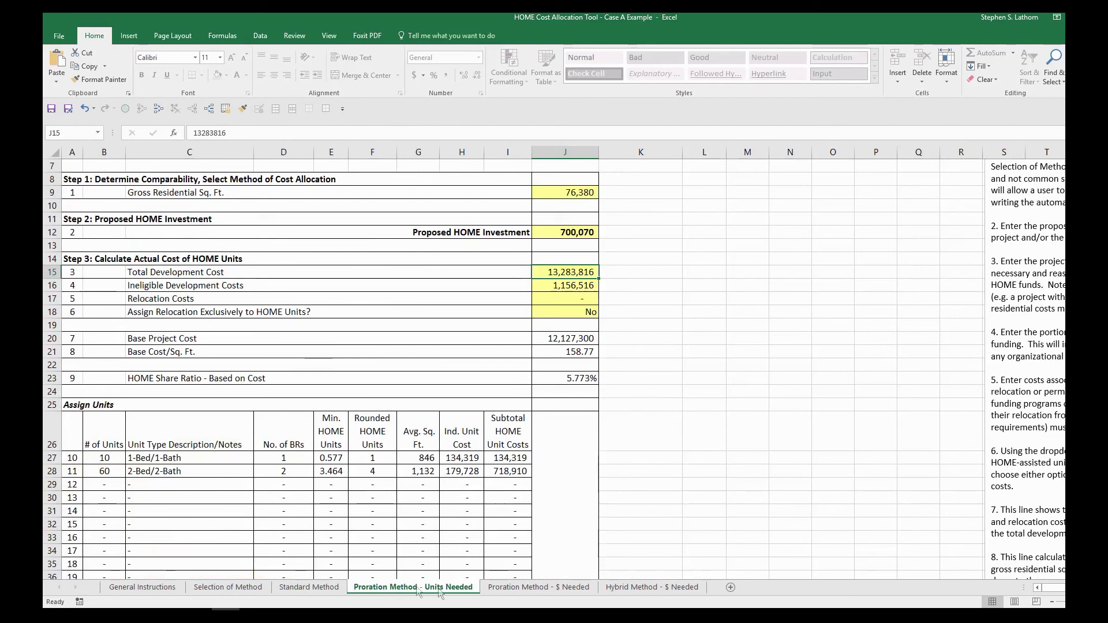
{"action": "left_click", "coordinate": [500, 587]}
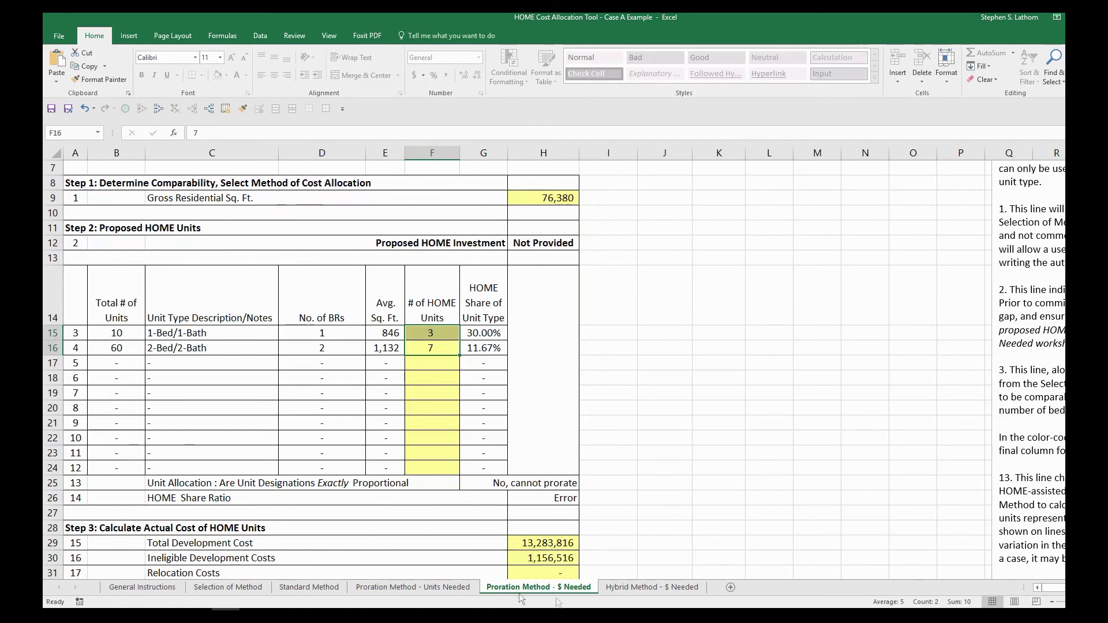
{"action": "left_click", "coordinate": [626, 591]}
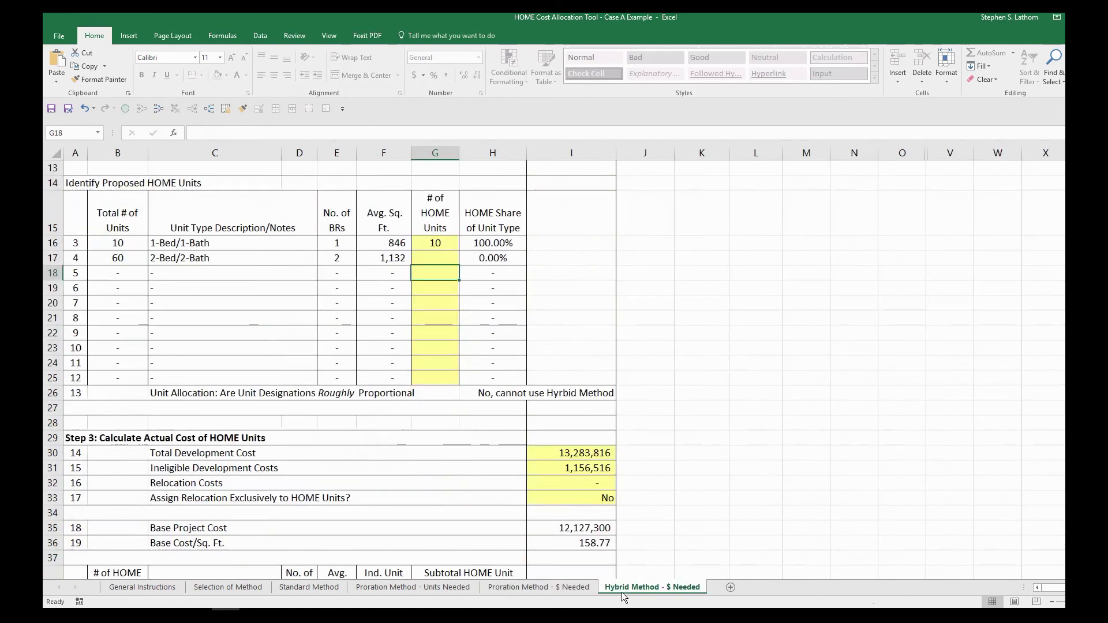